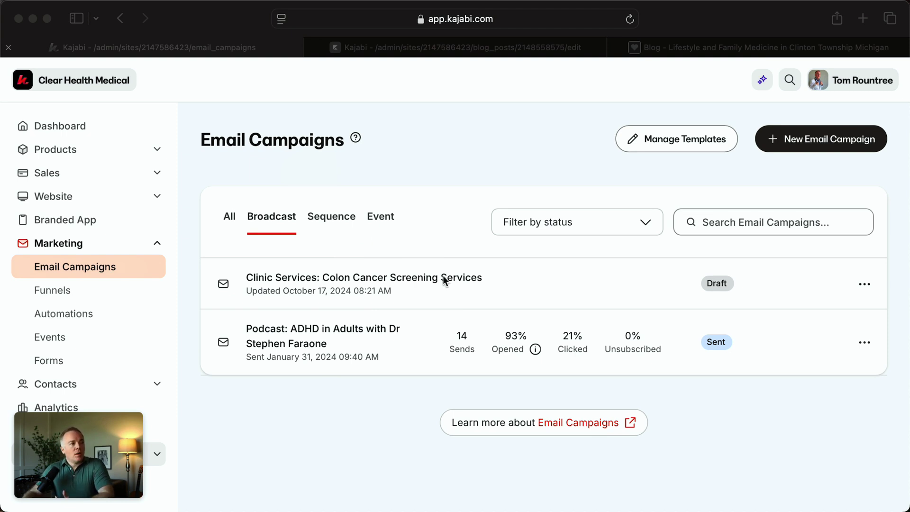
Open the draft broadcast "Clinic Services: Colon Cancer Screening Services" for editing
click(345, 278)
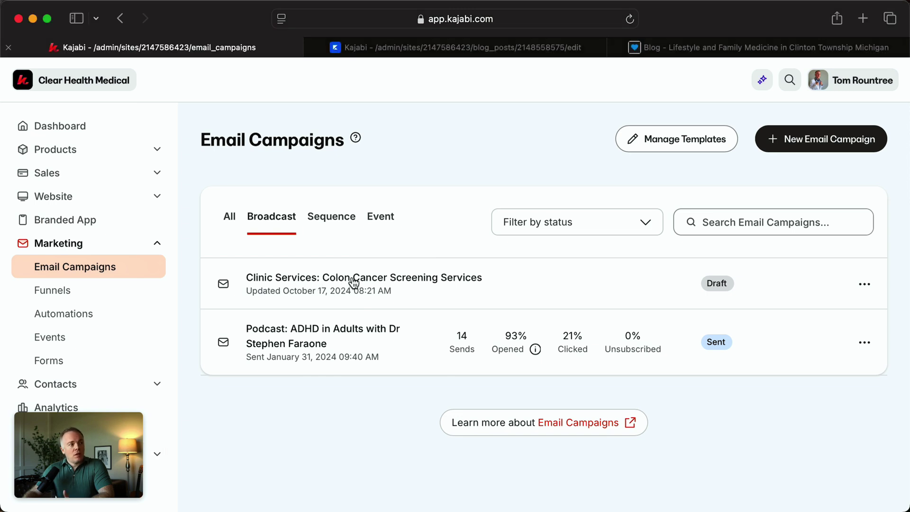
click(351, 277)
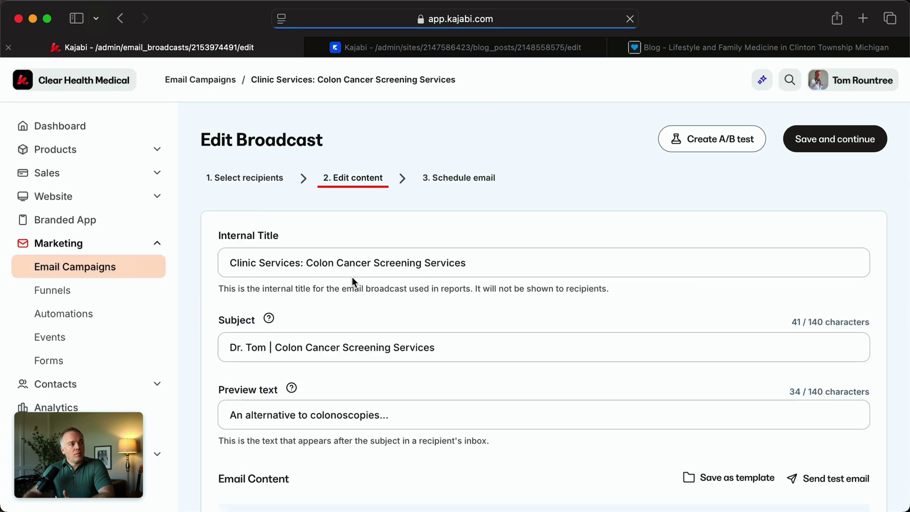
Examine how the broadcast's internal title and subject line are worded, including the prefix in front of the topic in each
scroll(442, 289, down, 2)
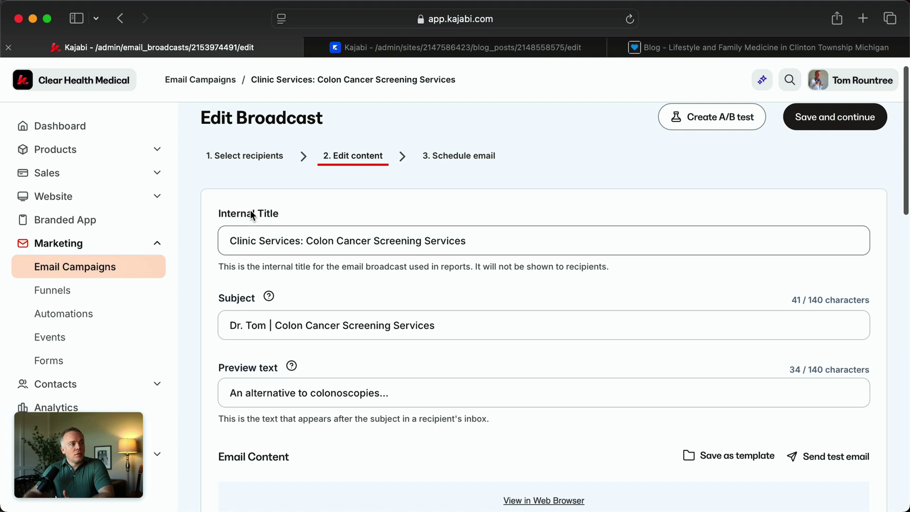
drag(230, 240, 305, 242)
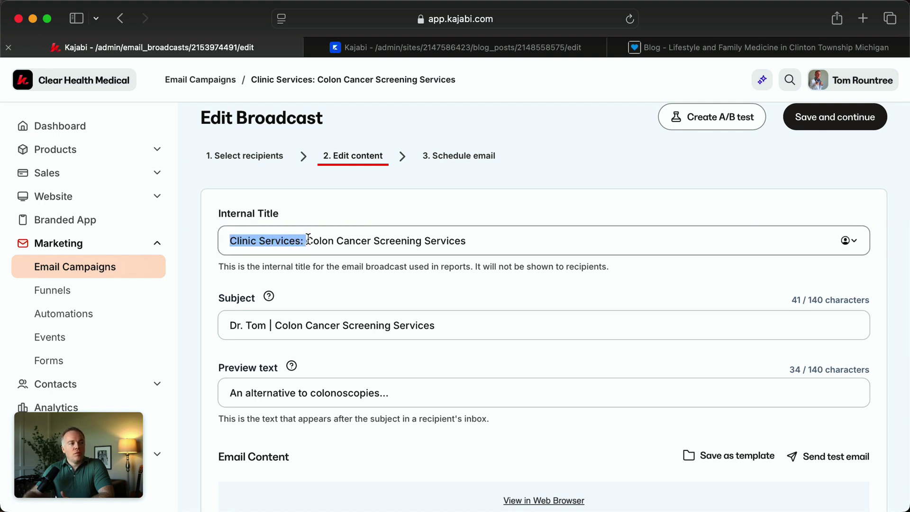
key(Right)
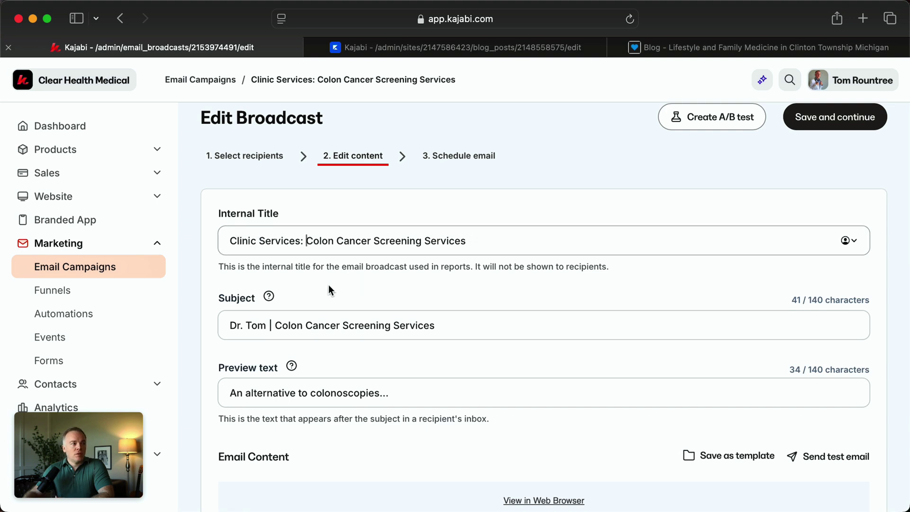
scroll(292, 321, down, 2)
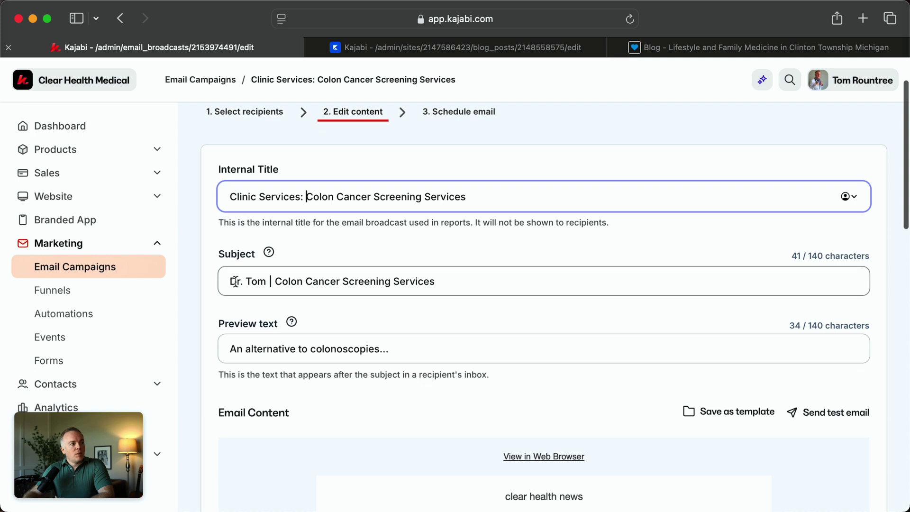
drag(231, 280, 268, 282)
click(266, 282)
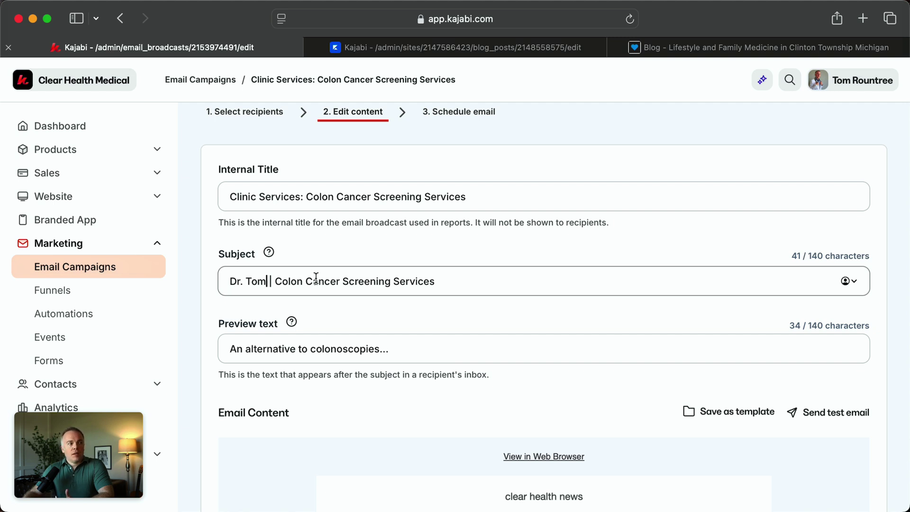
drag(435, 281, 277, 283)
click(277, 282)
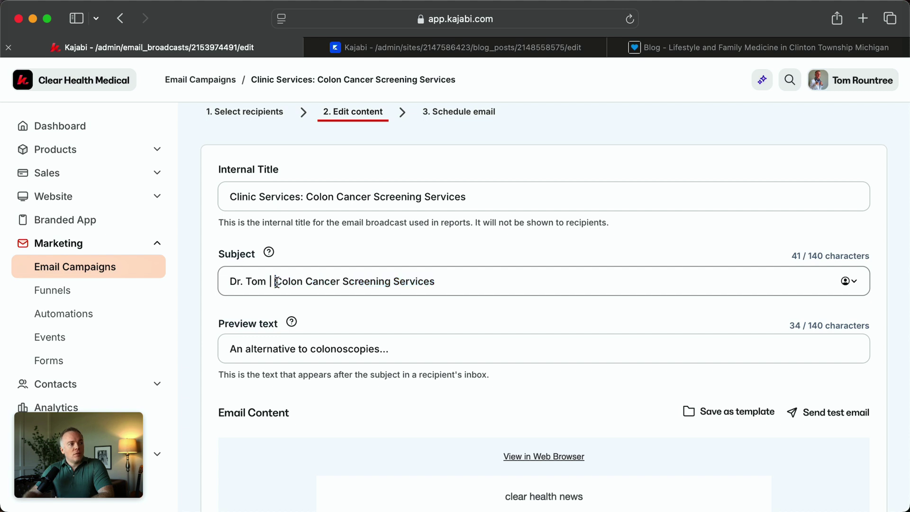
Check the preview text and the email content preview, and open the email content for editing
scroll(420, 317, down, 3)
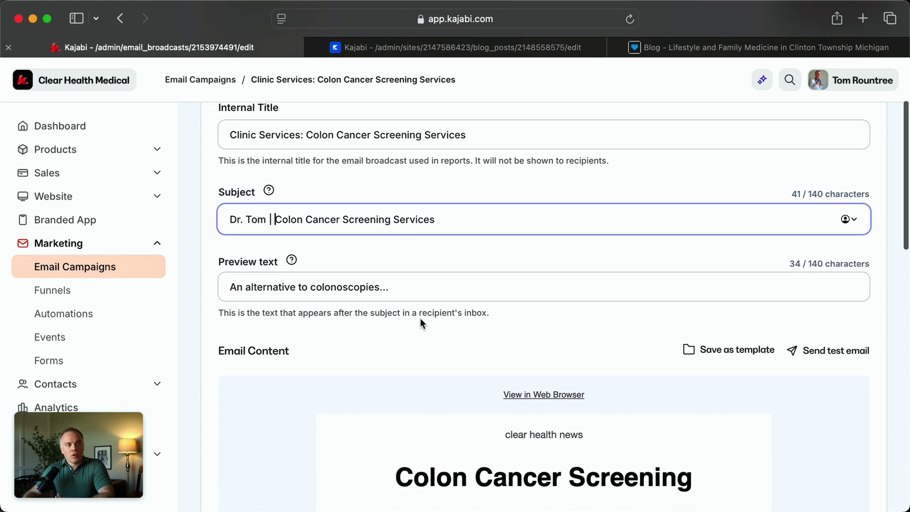
scroll(420, 322, down, 2)
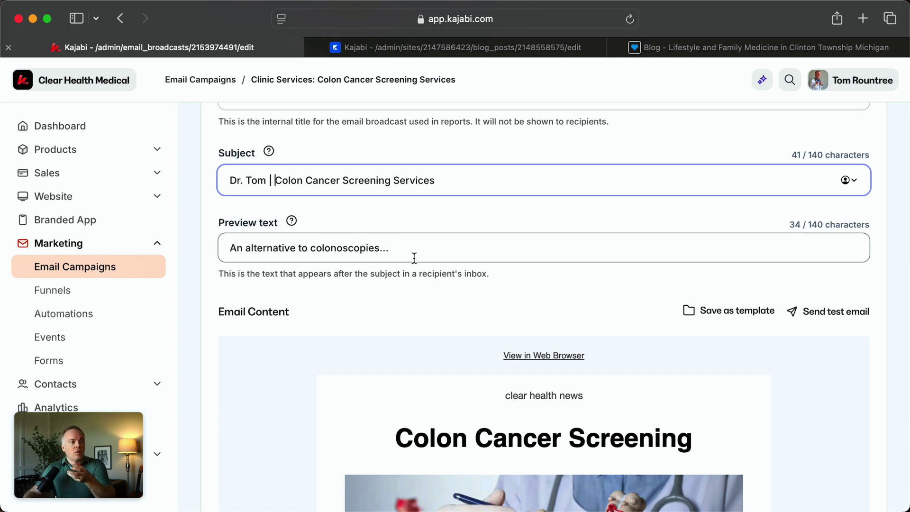
mouse_move(408, 348)
scroll(409, 347, down, 1)
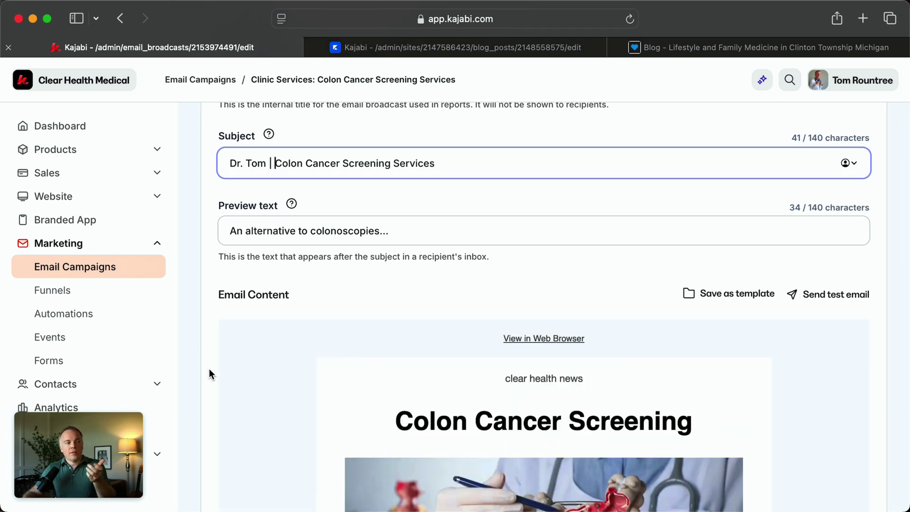
scroll(209, 368, down, 5)
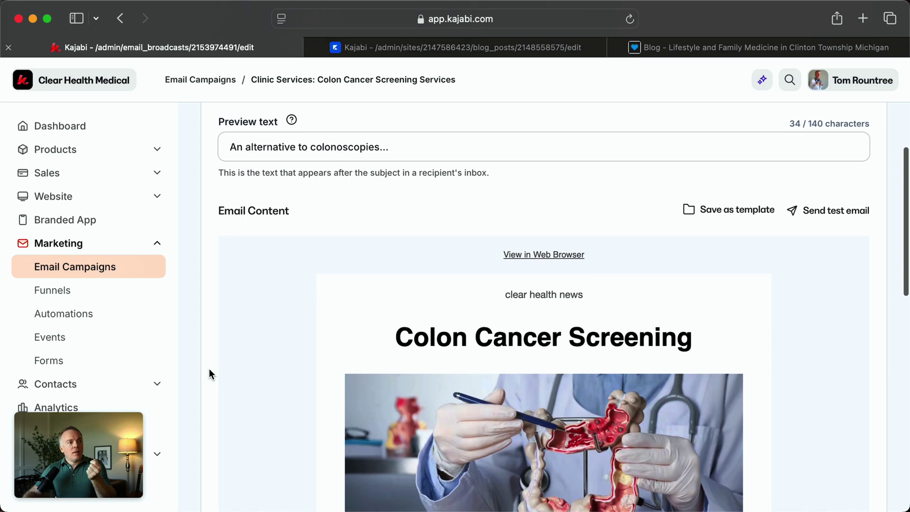
scroll(209, 369, down, 1)
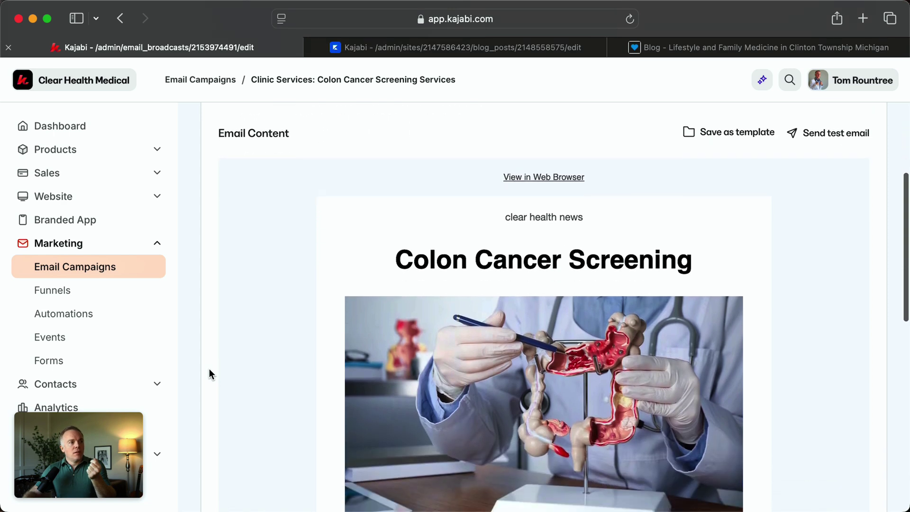
scroll(208, 369, down, 5)
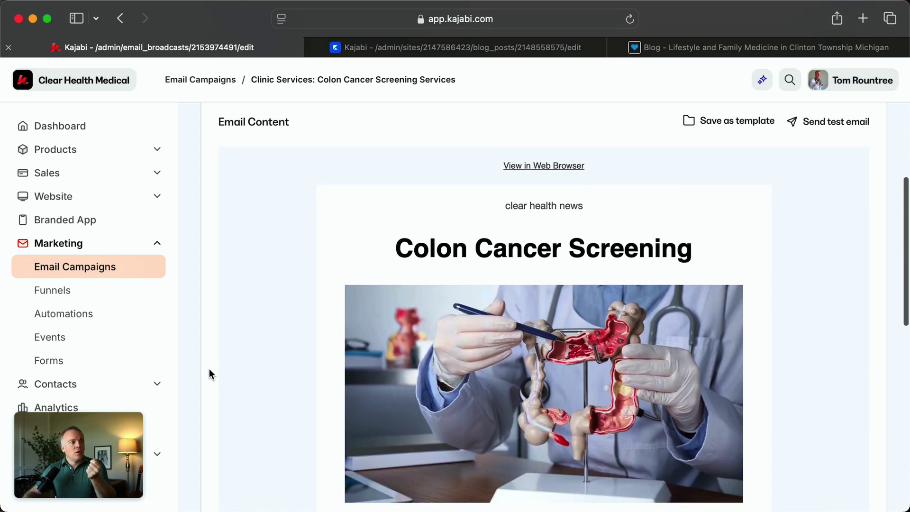
scroll(209, 368, up, 5)
mouse_move(520, 394)
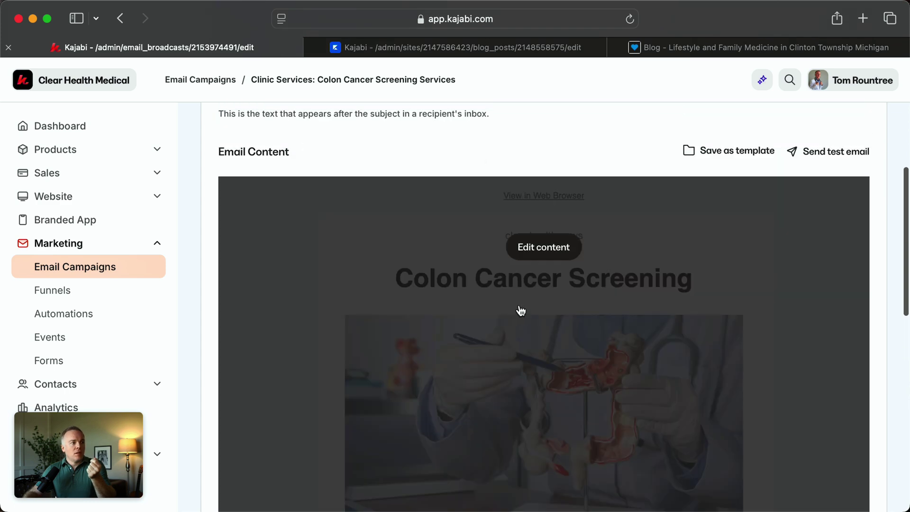
click(552, 249)
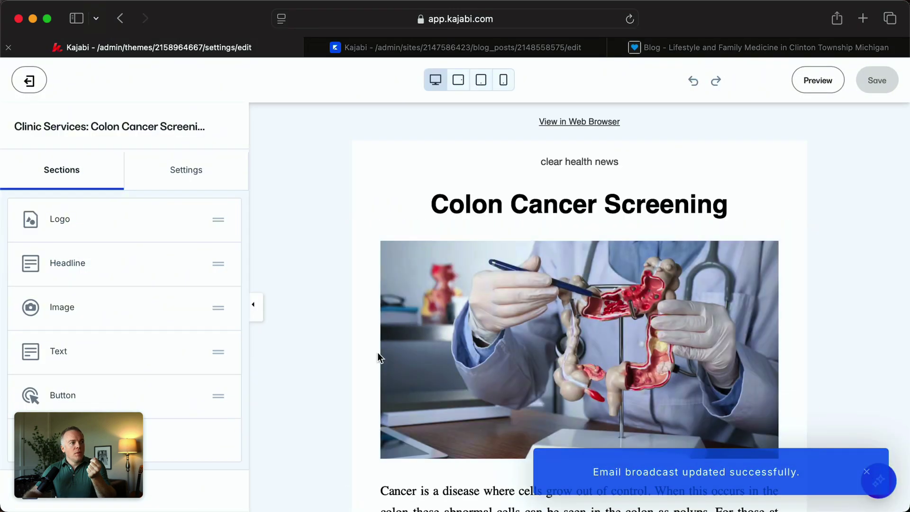
Review the email layout from the "clear health news" header through the headline, image and body text to the Read More button and footer
mouse_move(542, 161)
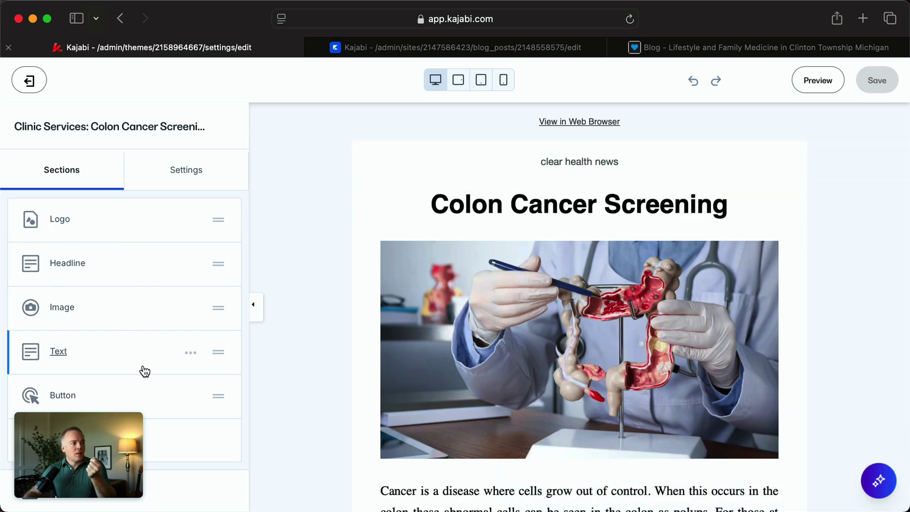
scroll(303, 311, down, 2)
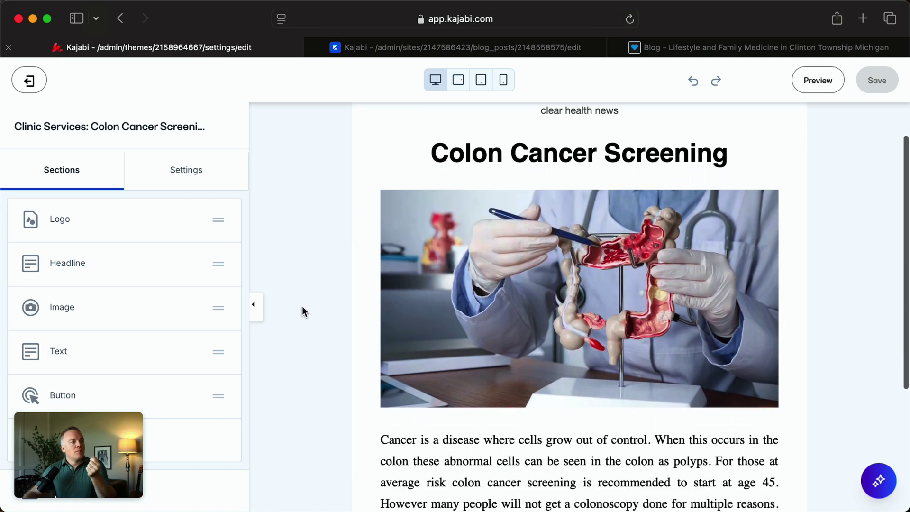
scroll(303, 311, up, 2)
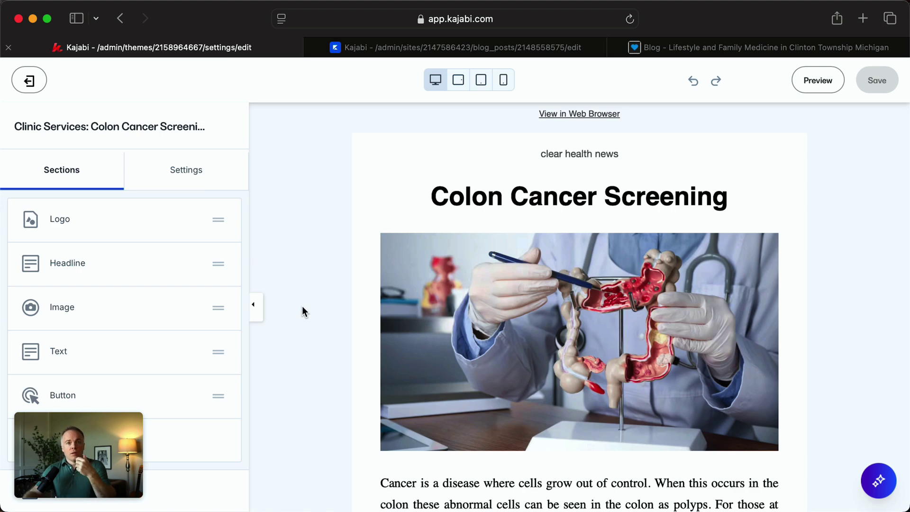
scroll(302, 310, down, 1)
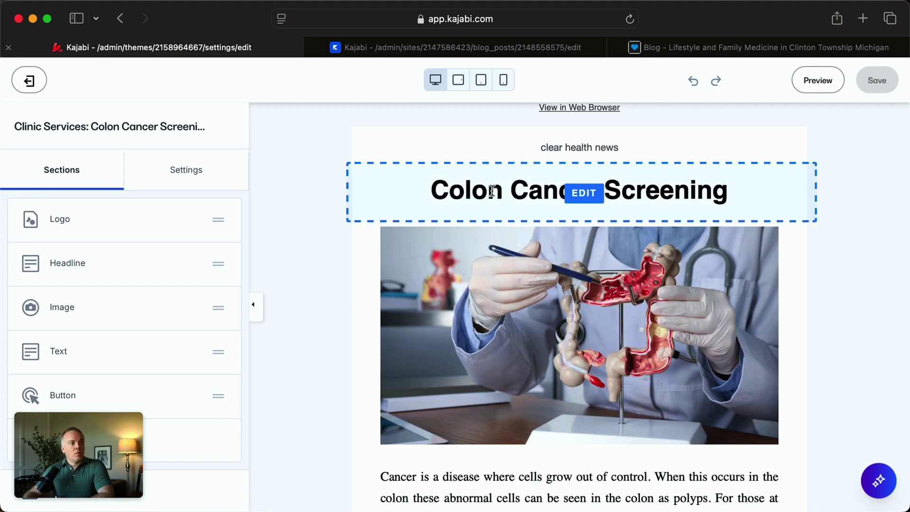
scroll(492, 189, down, 1)
scroll(492, 189, down, 5)
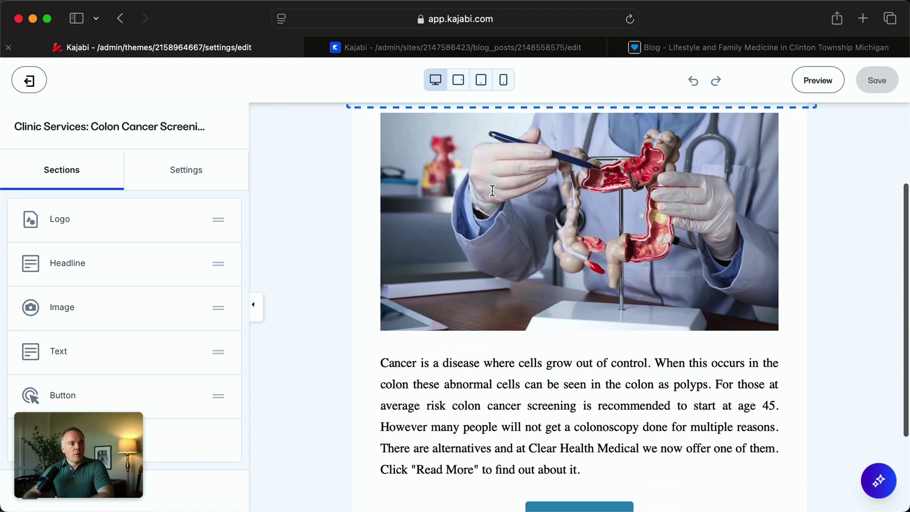
scroll(528, 327, down, 3)
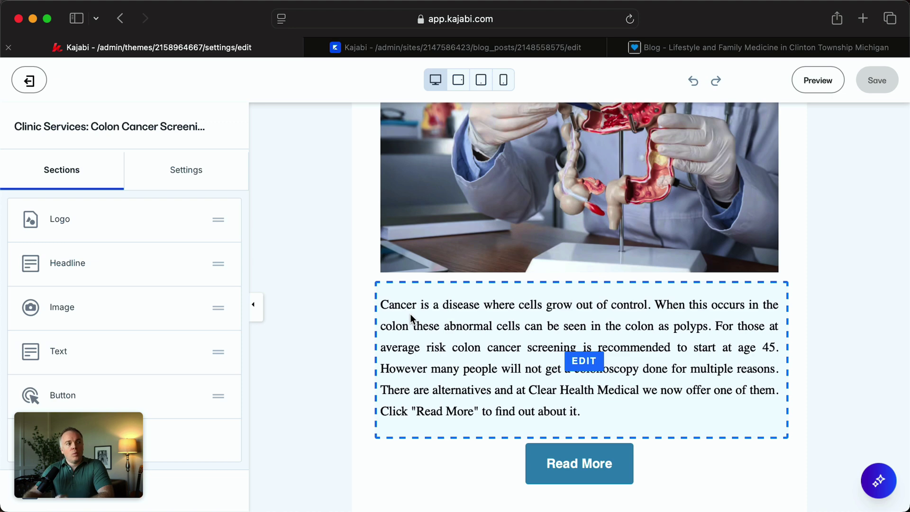
scroll(462, 334, down, 1)
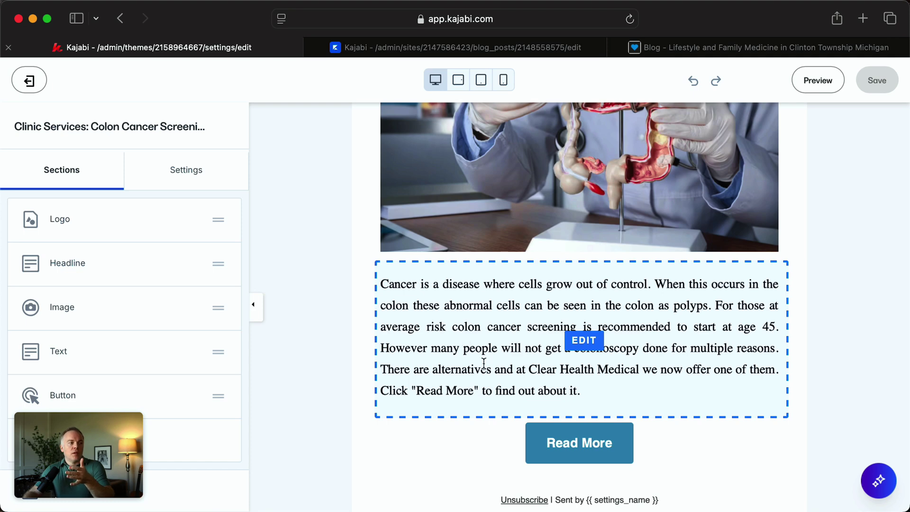
scroll(484, 366, down, 2)
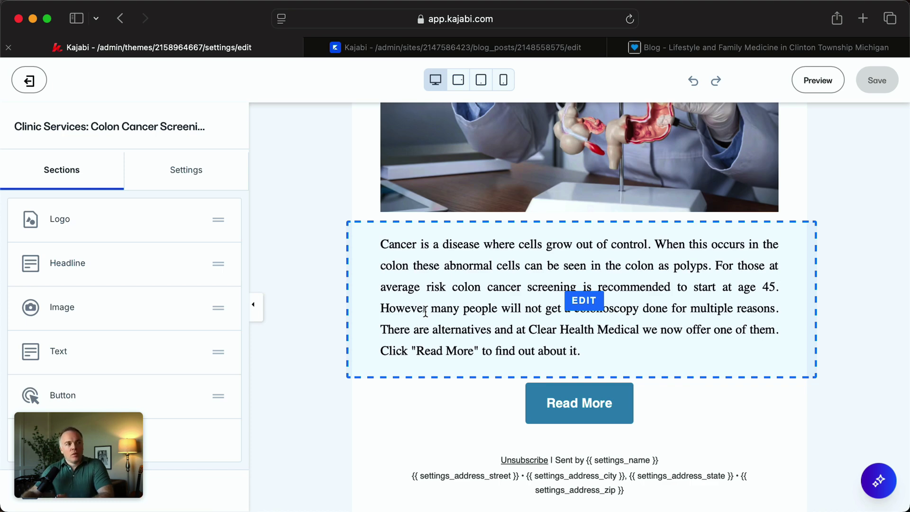
scroll(425, 322, up, 2)
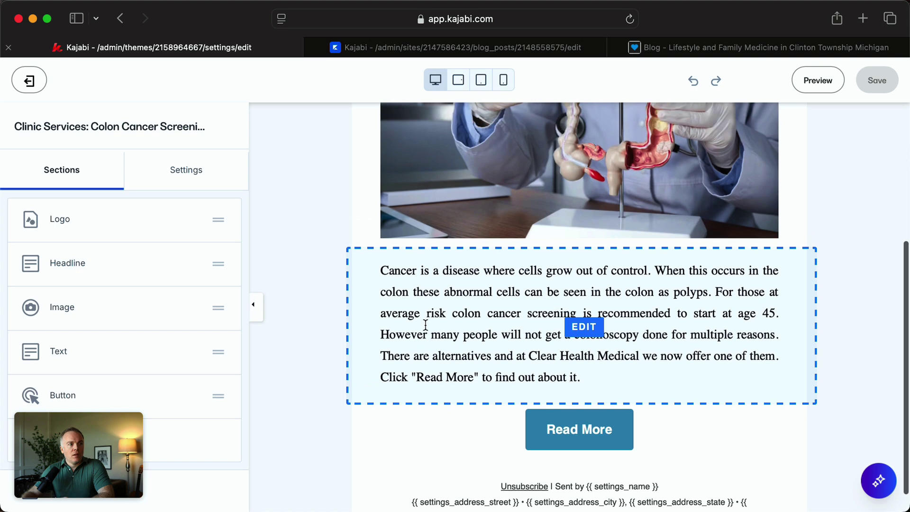
scroll(425, 325, up, 5)
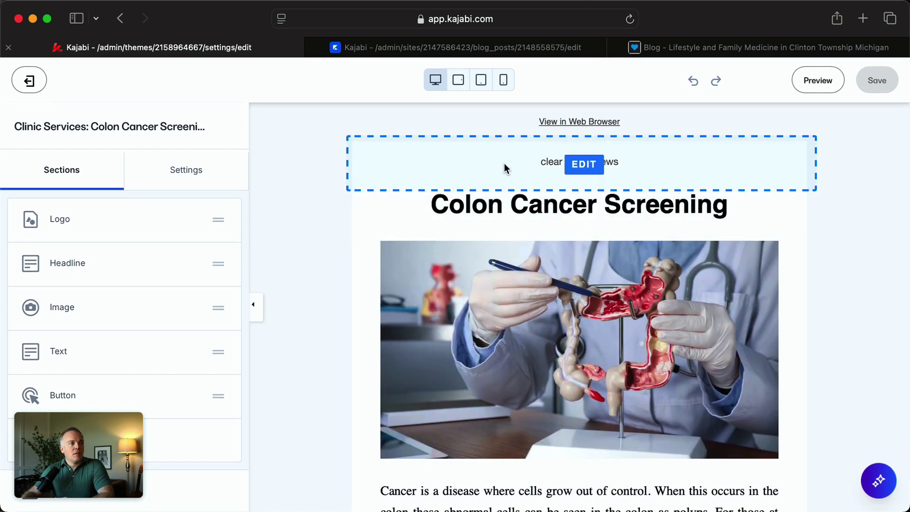
scroll(340, 345, down, 1)
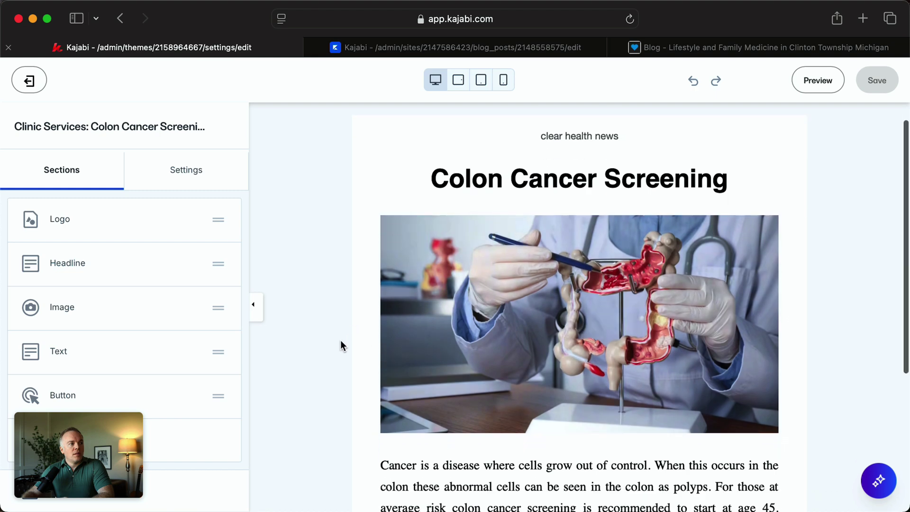
scroll(340, 346, down, 2)
scroll(480, 370, down, 5)
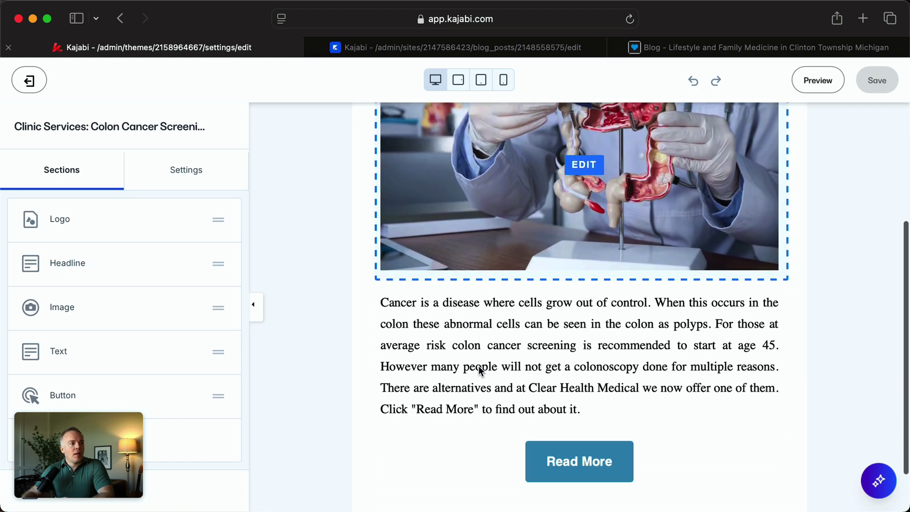
Open the body text section beneath the image for editing and review its formatting options and full text
click(509, 325)
scroll(507, 324, down, 2)
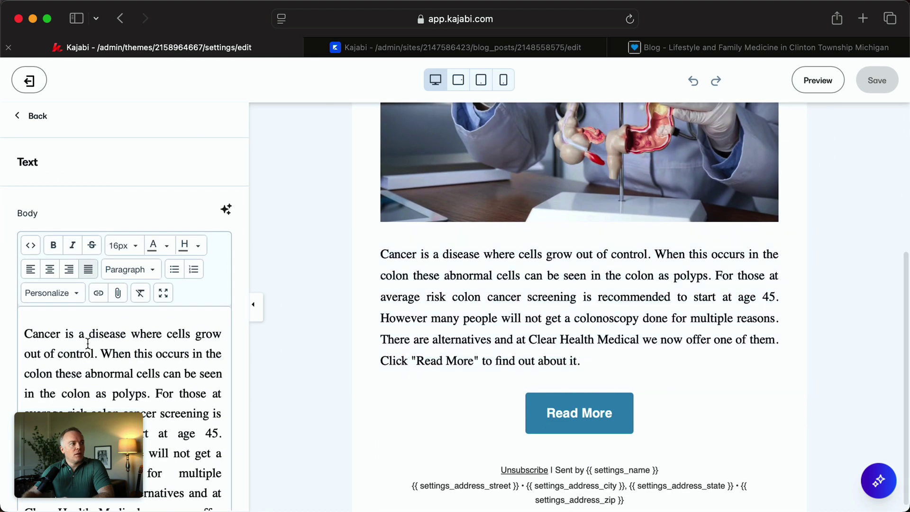
scroll(87, 343, down, 5)
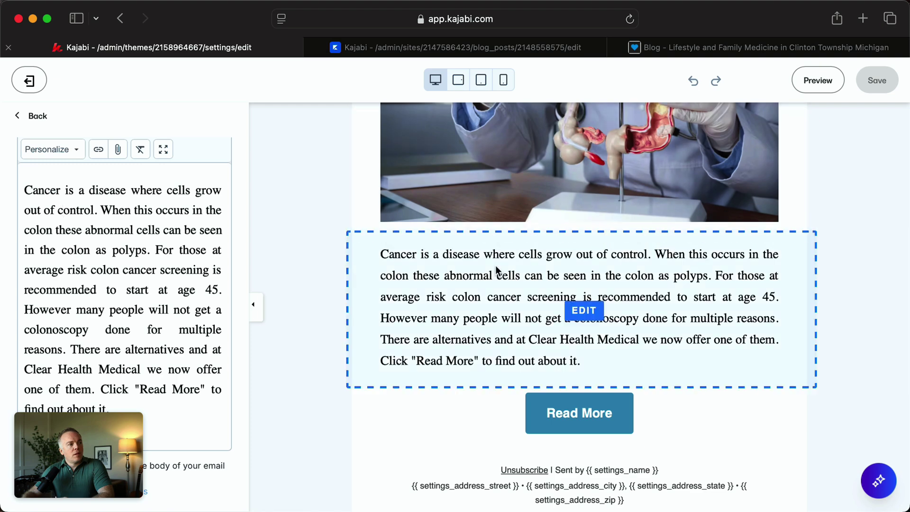
scroll(496, 303, up, 2)
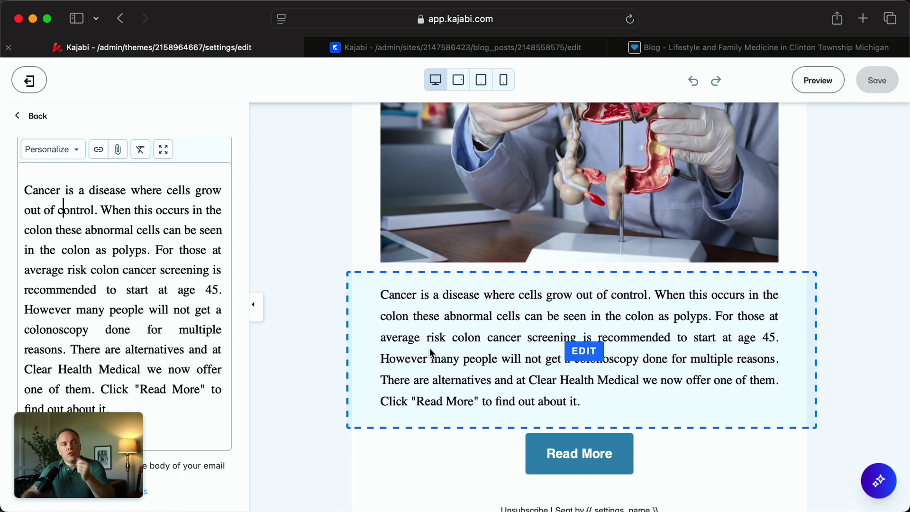
click(127, 288)
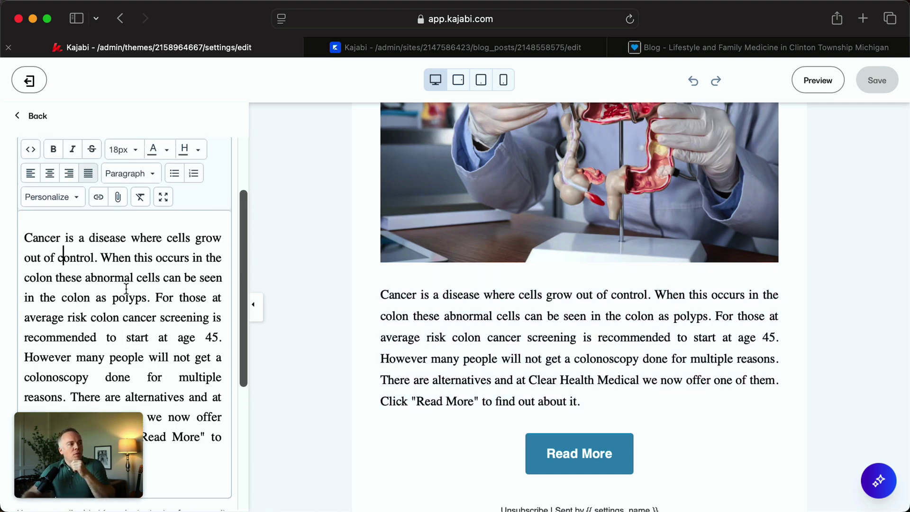
scroll(45, 237, up, 1)
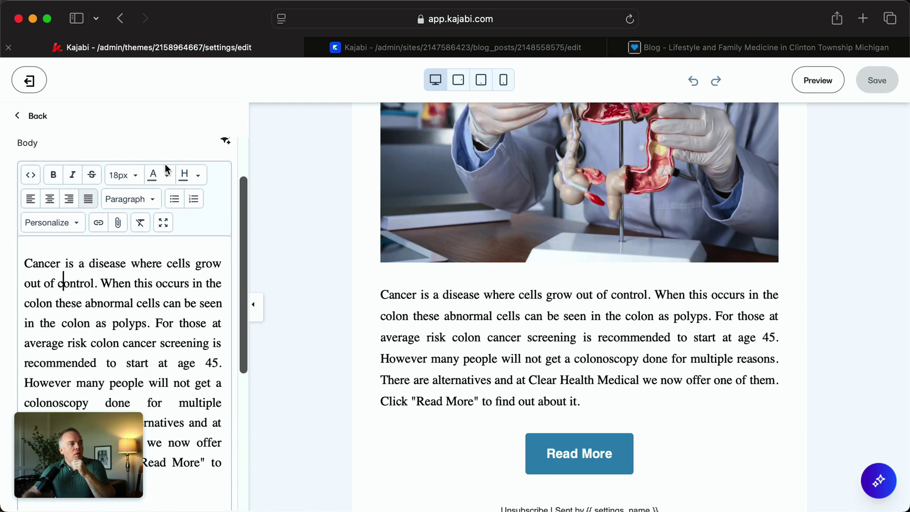
scroll(90, 289, down, 5)
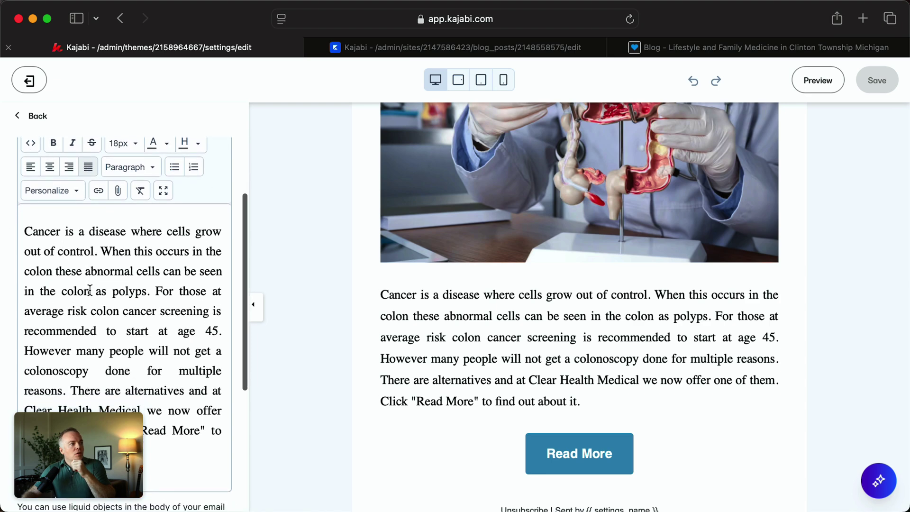
scroll(90, 289, down, 2)
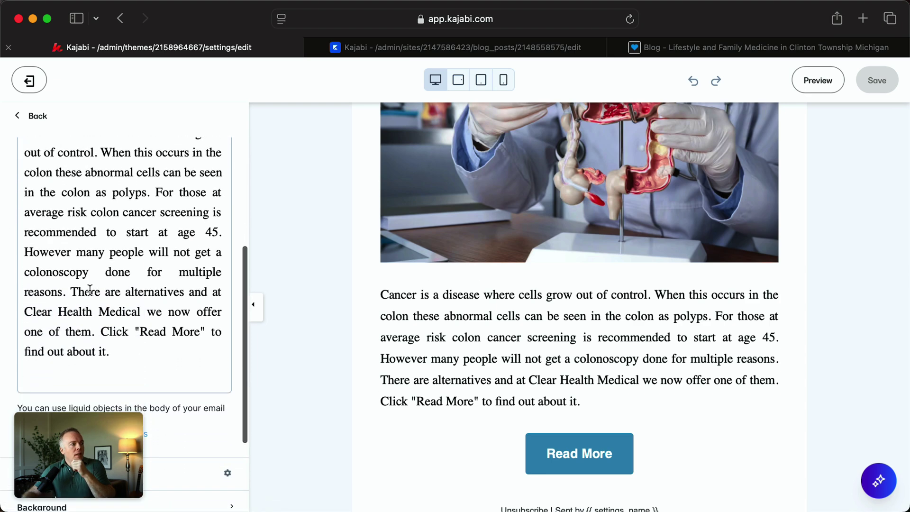
Make the closing sentence 'Click "Read More" to find out about it.' bold in the email's body text
click(101, 331)
drag(101, 331, 117, 352)
scroll(118, 353, up, 4)
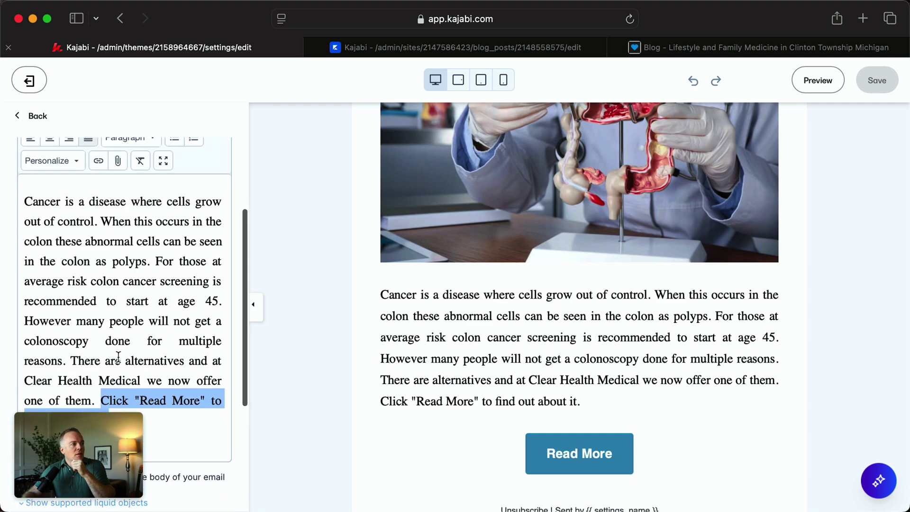
click(53, 158)
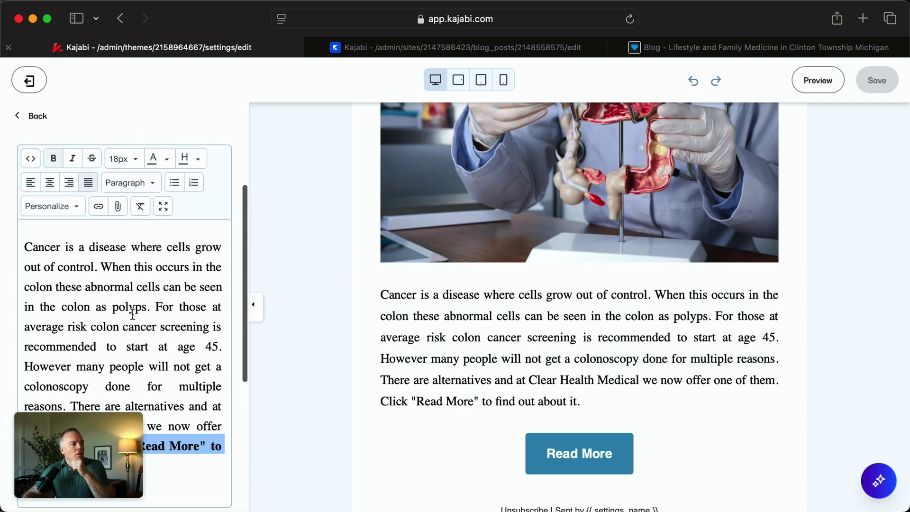
scroll(133, 313, down, 6)
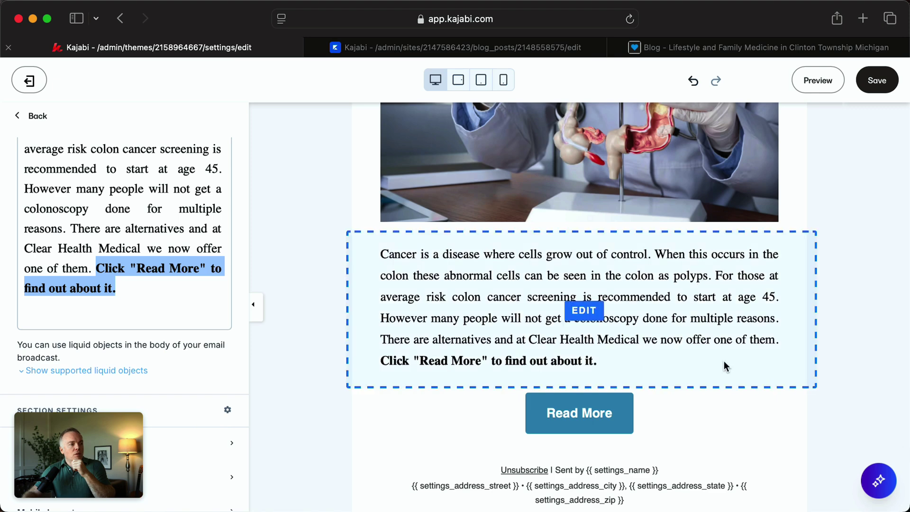
Preview the email as a full page, check it from the header to the Read More button, and close the preview
scroll(662, 344, up, 5)
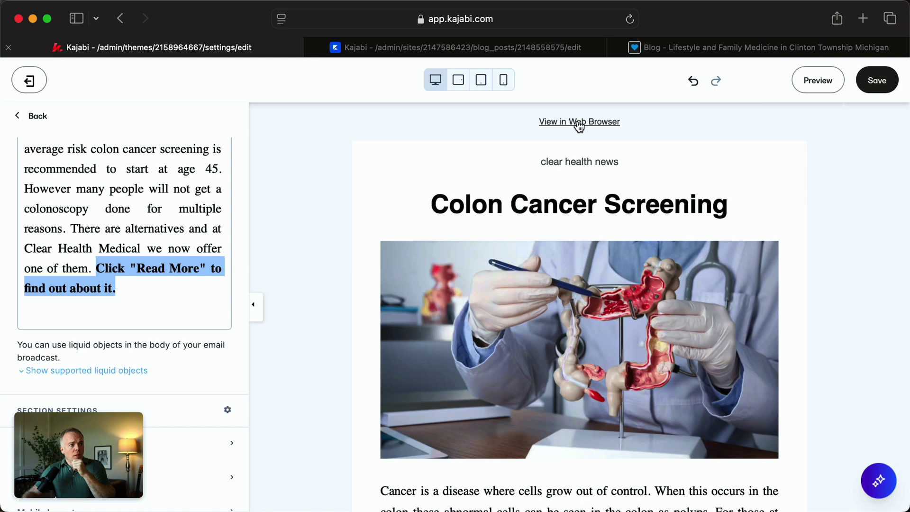
click(821, 83)
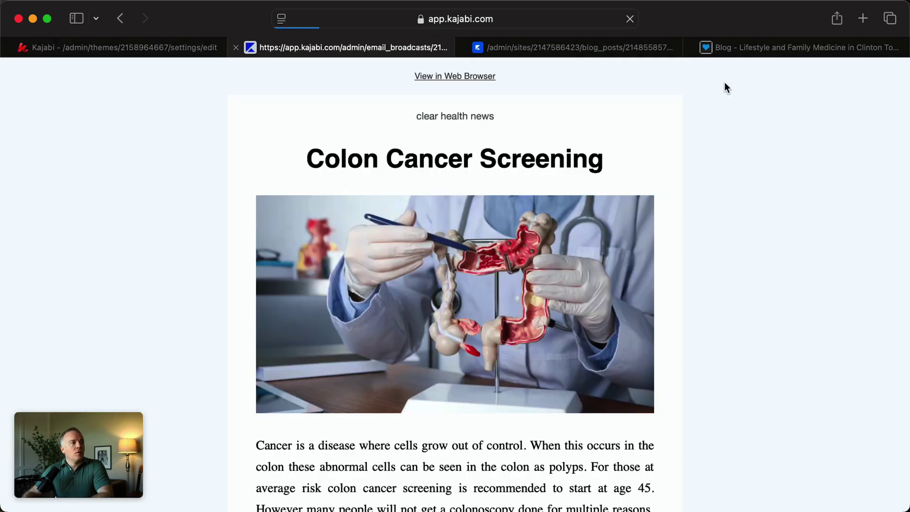
scroll(479, 235, down, 5)
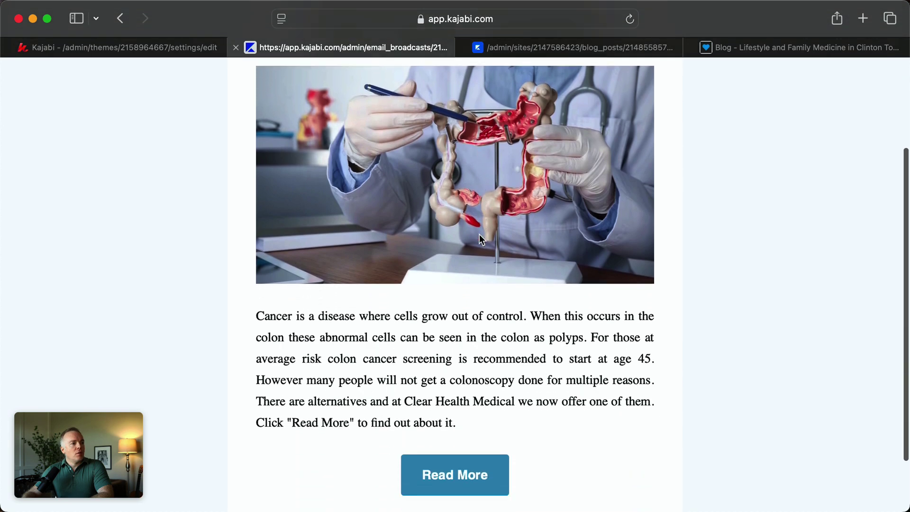
scroll(479, 234, up, 5)
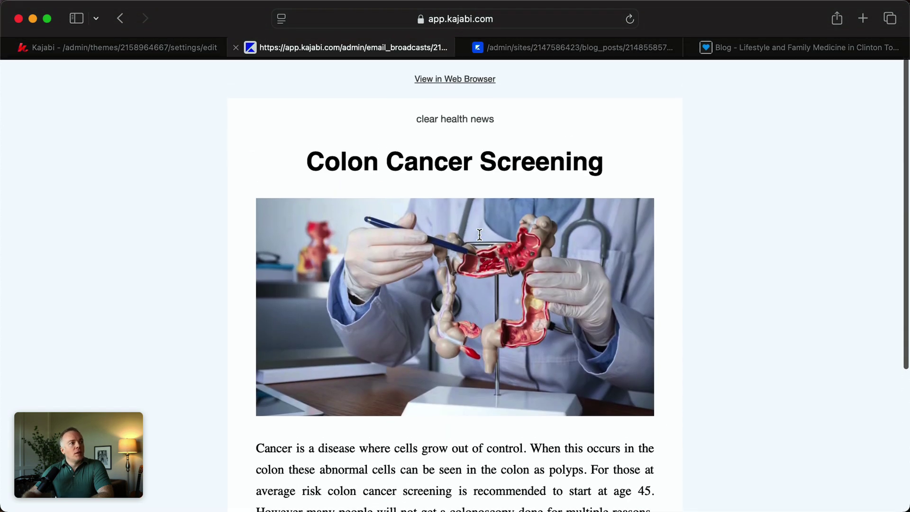
click(236, 47)
Save the body text change and return to the email's list of sections
scroll(226, 370, up, 2)
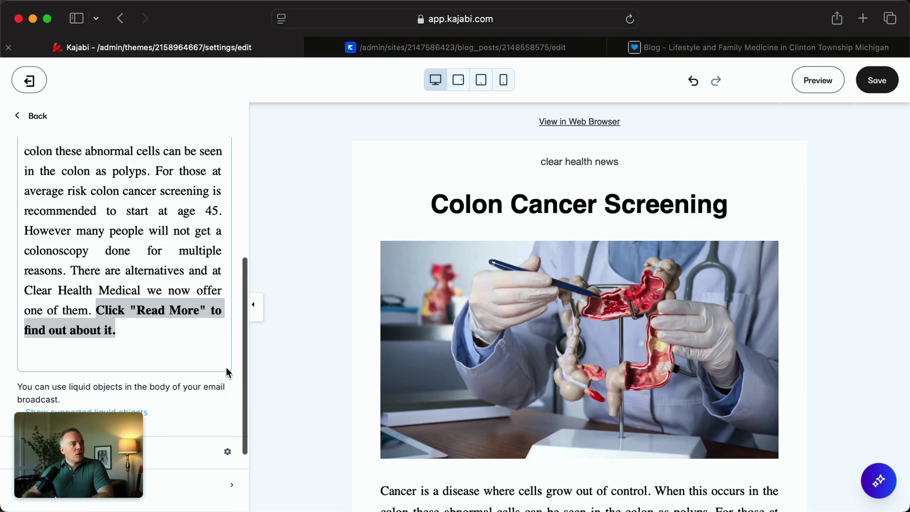
scroll(226, 371, up, 5)
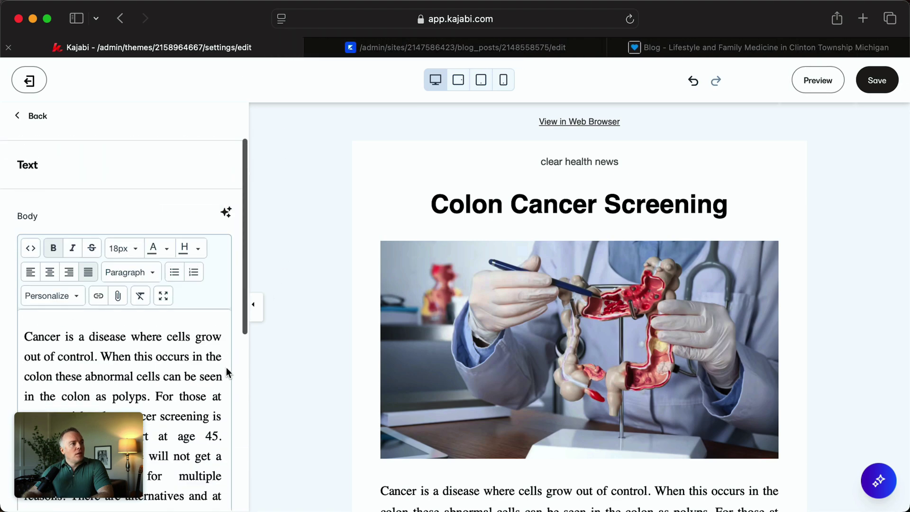
click(877, 82)
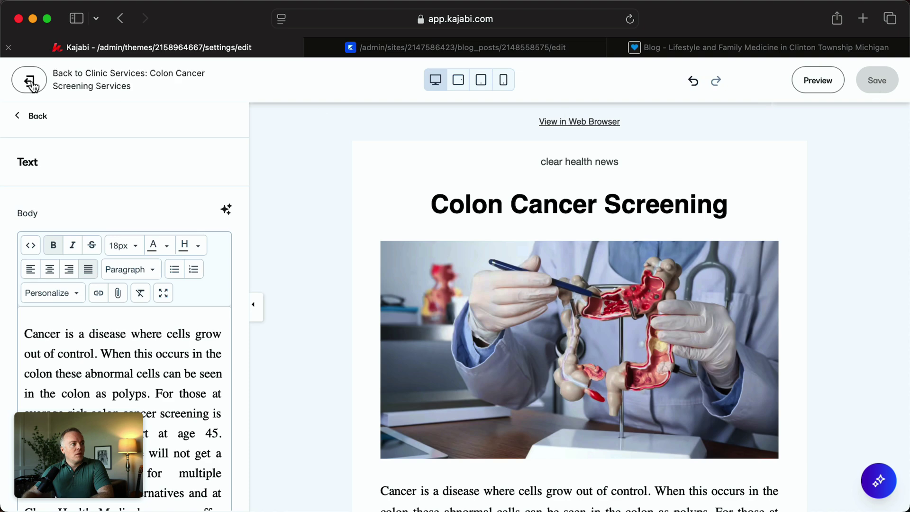
click(33, 118)
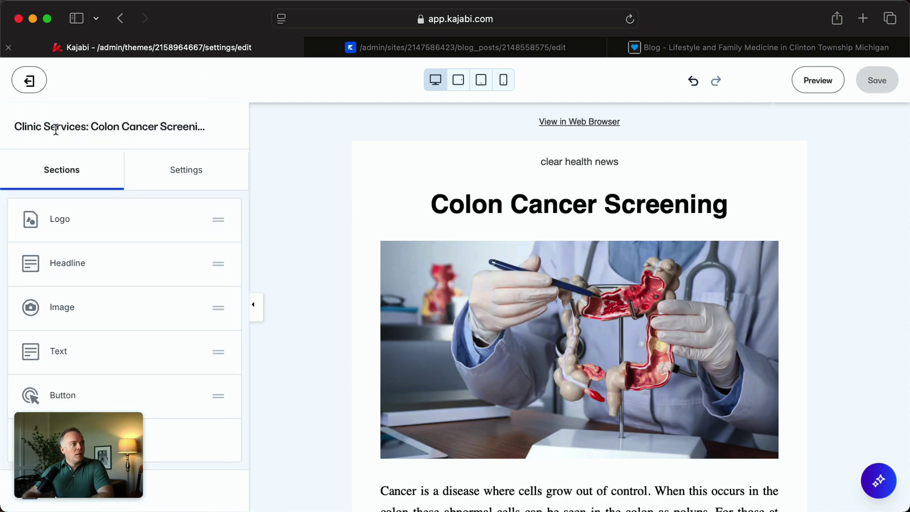
Move the Image section below the Text section to compare the layout, and return it to its place above the Text section
scroll(118, 264, down, 3)
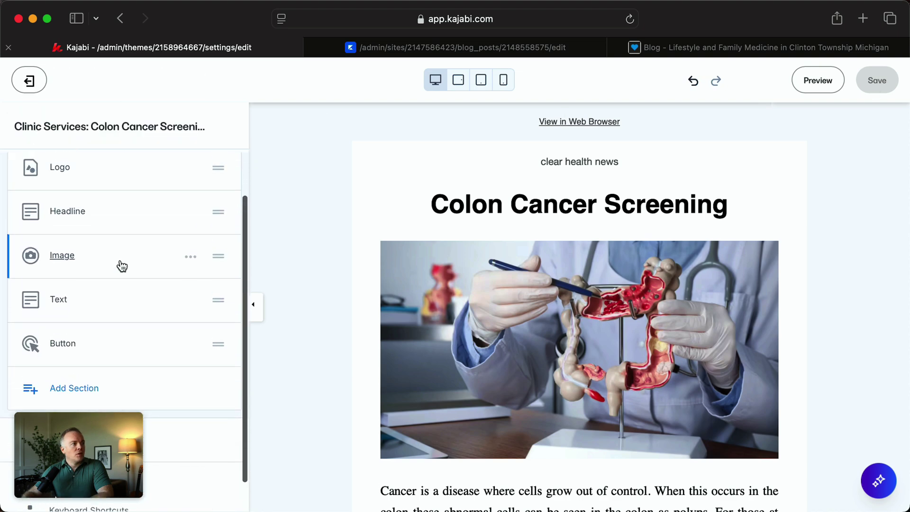
scroll(221, 258, down, 1)
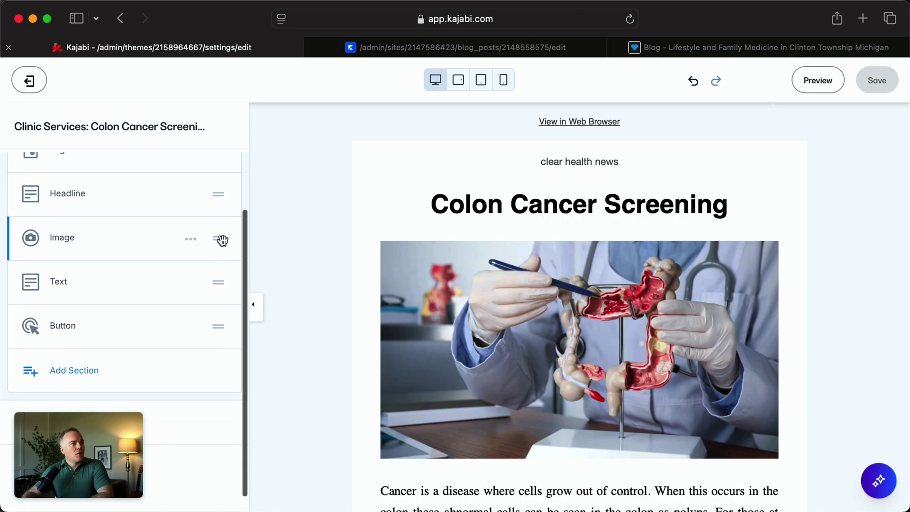
drag(221, 240, 219, 285)
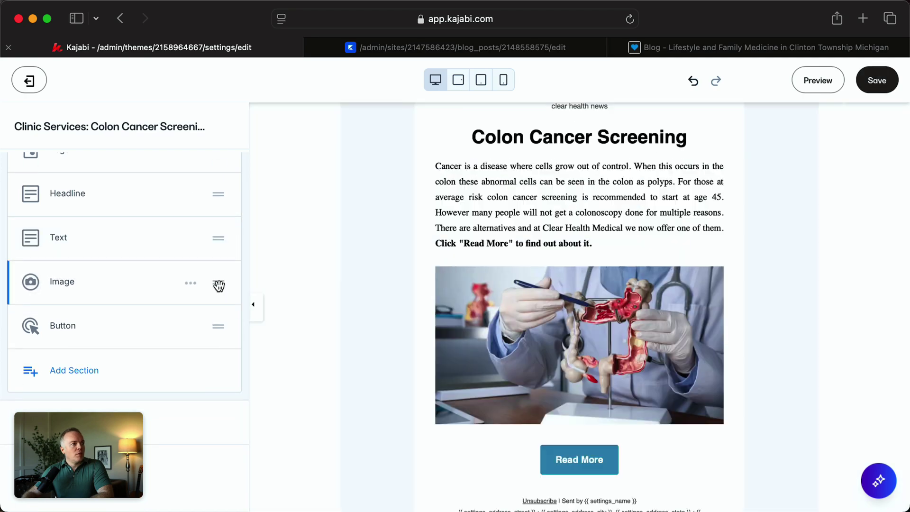
scroll(569, 308, down, 3)
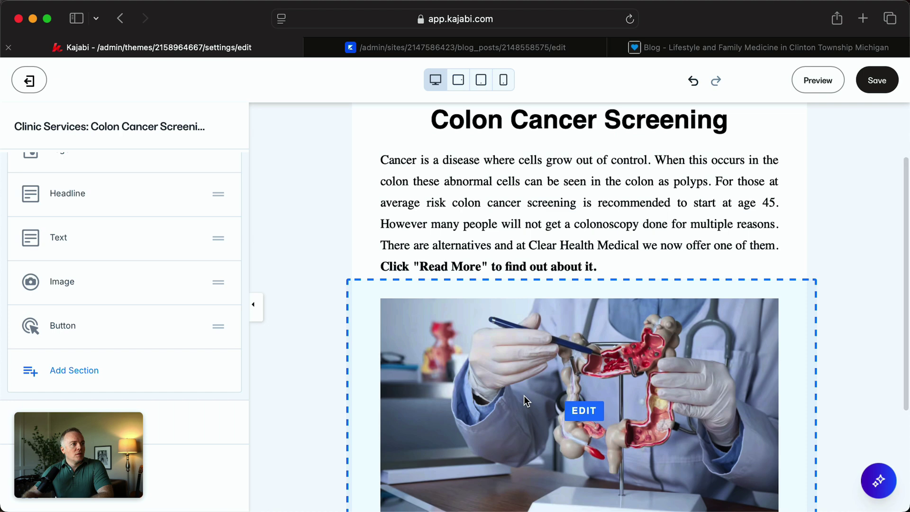
scroll(434, 222, down, 3)
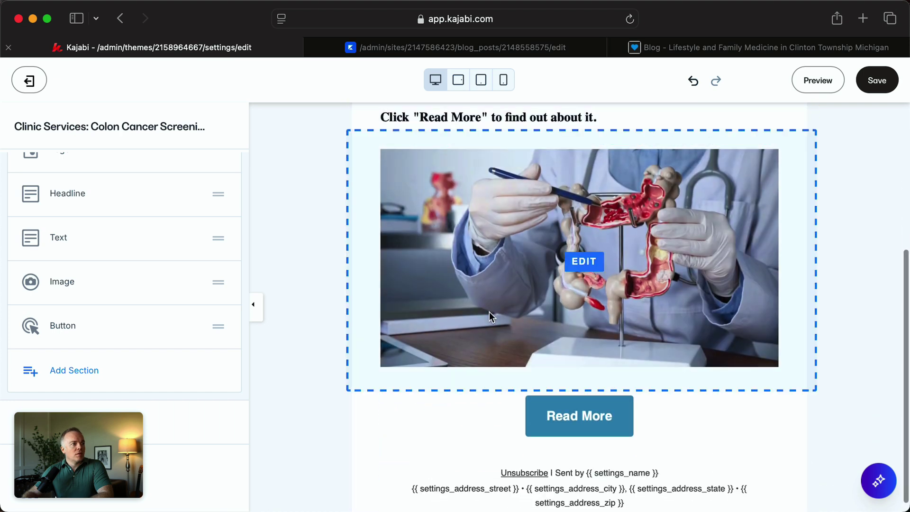
scroll(489, 312, up, 2)
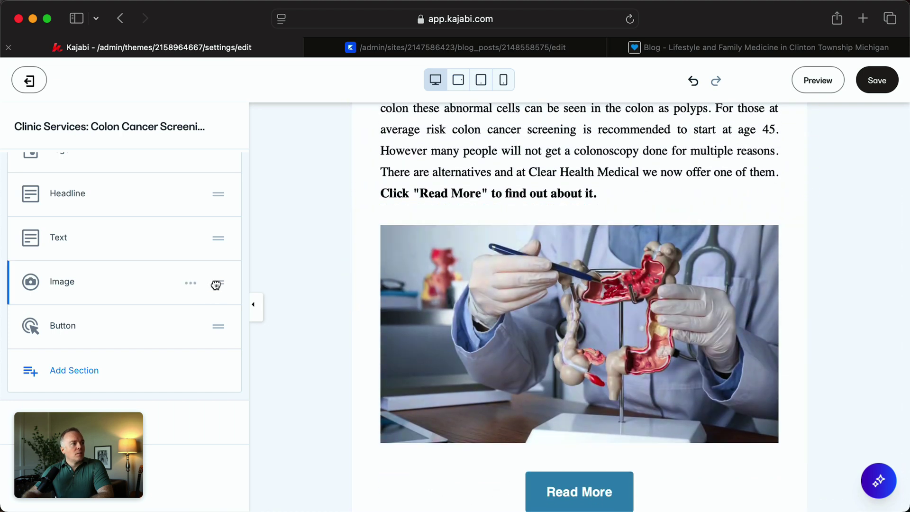
drag(216, 284, 215, 238)
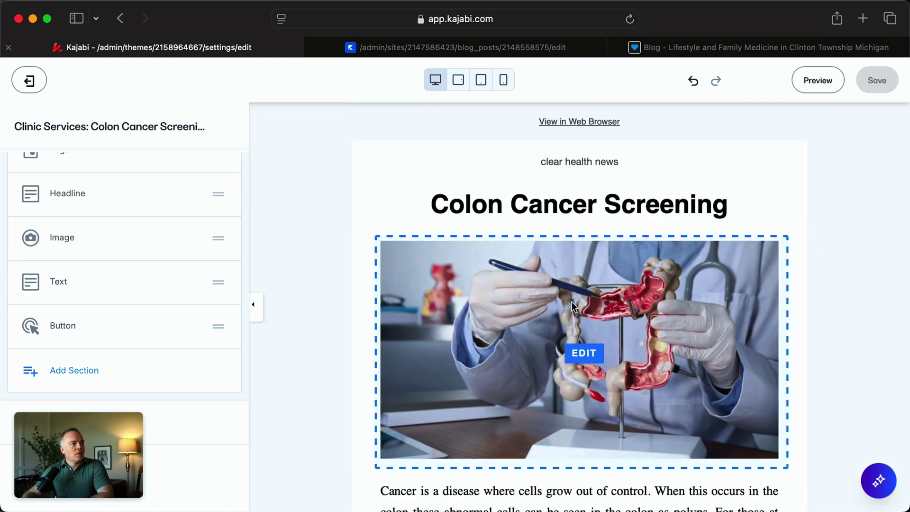
Open the Read More button section for editing and select its entire link URL
scroll(572, 306, down, 5)
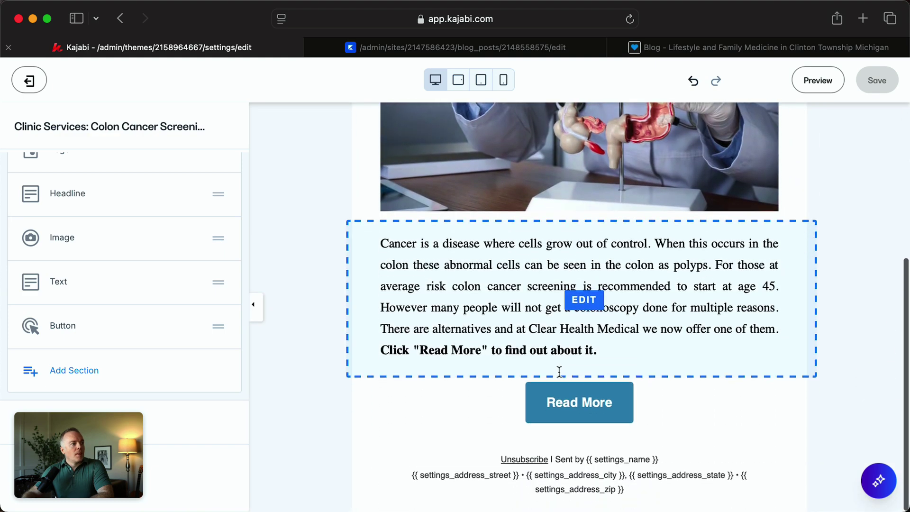
click(554, 406)
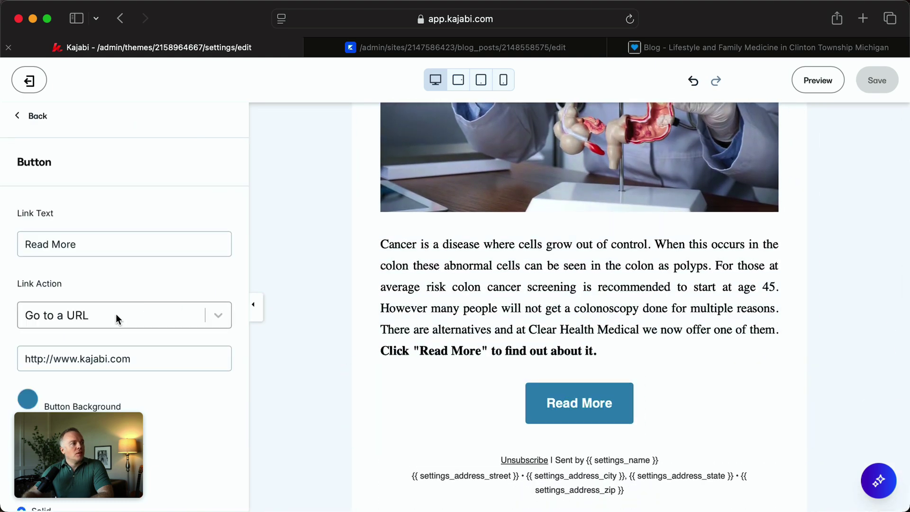
scroll(121, 285, down, 2)
click(152, 285)
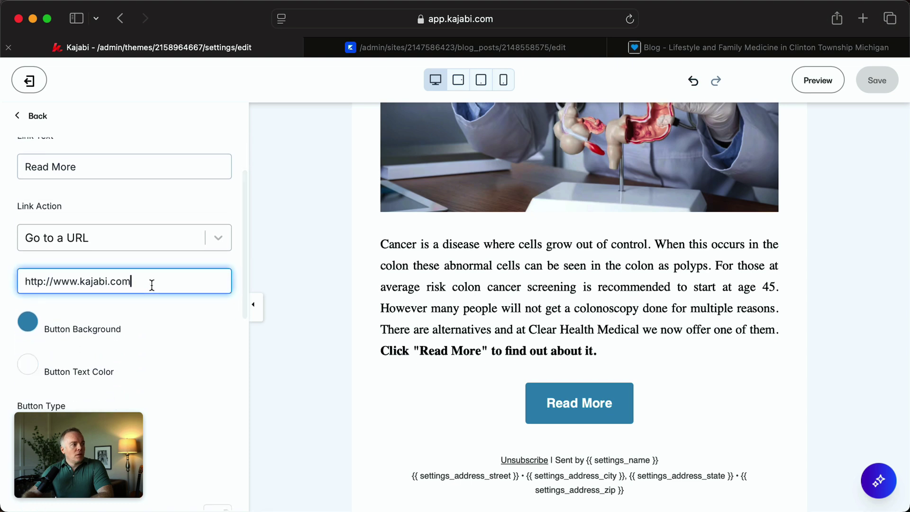
drag(151, 280, 23, 283)
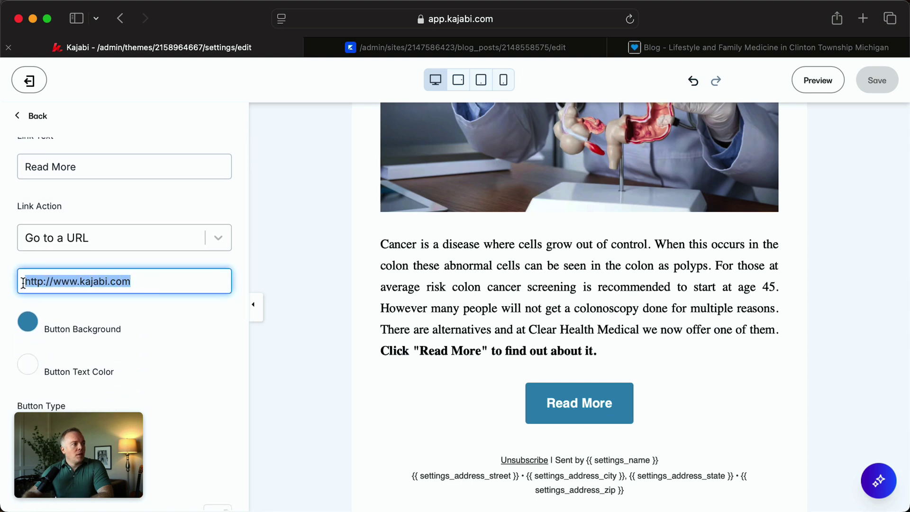
Copy the full preview URL from the SEO and Sharing section of the Colon Cancer Screening Services blog post
click(496, 50)
scroll(592, 190, down, 5)
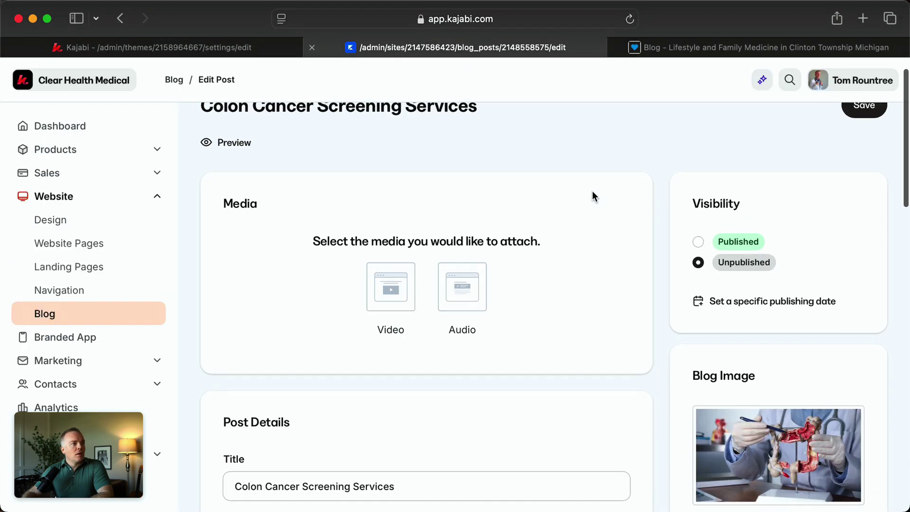
scroll(592, 191, down, 12)
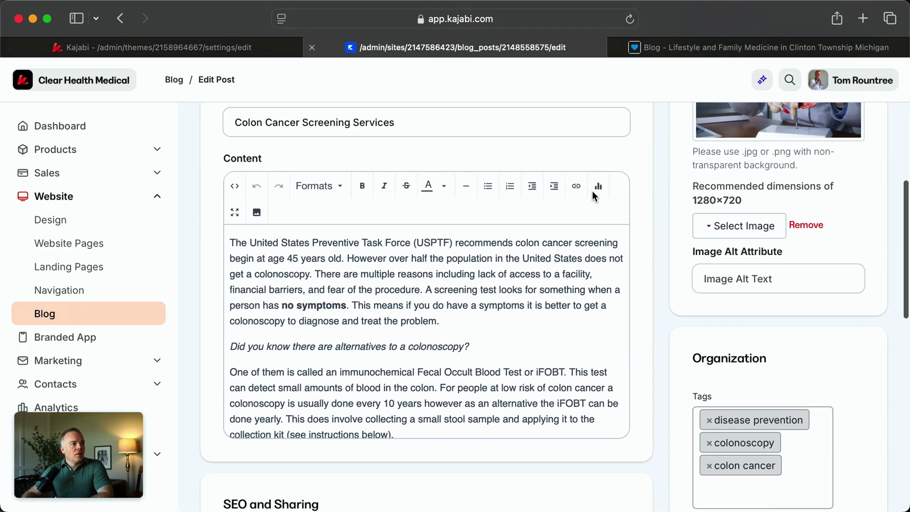
click(593, 192)
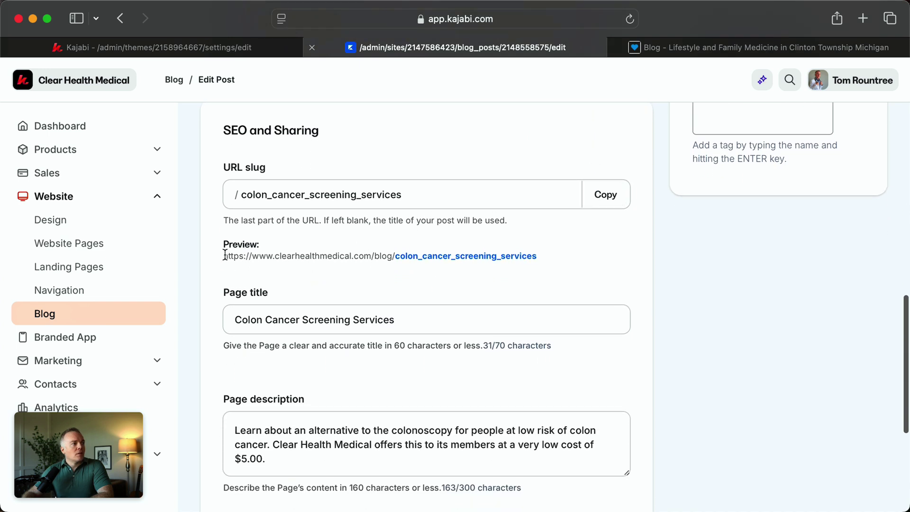
drag(224, 255, 552, 257)
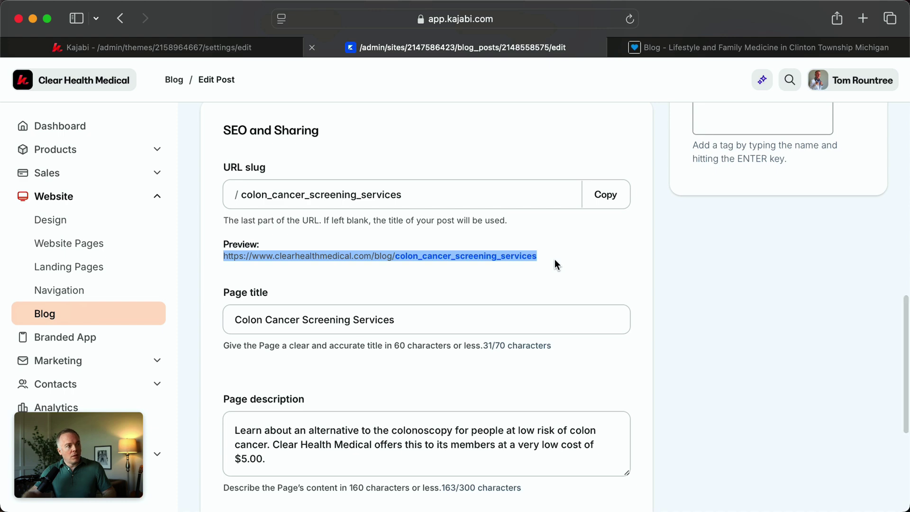
click(213, 39)
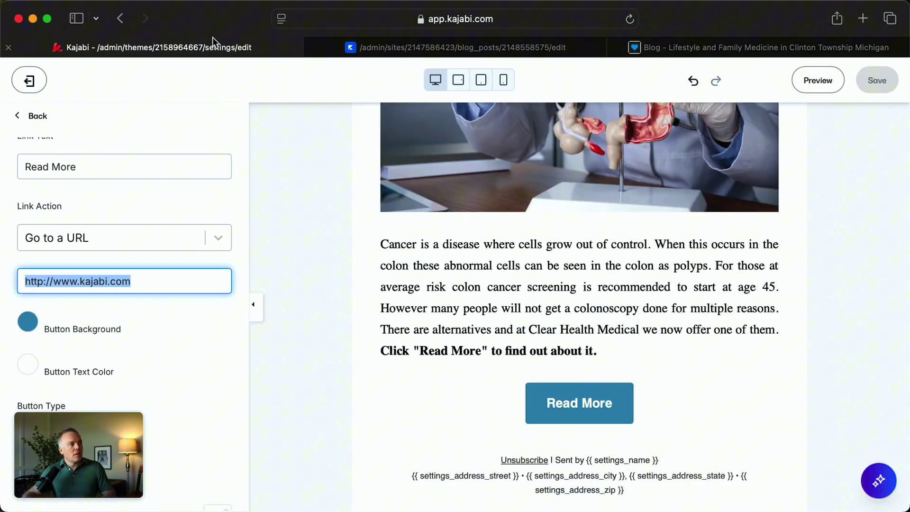
click(149, 281)
key(super+a)
key(super+v)
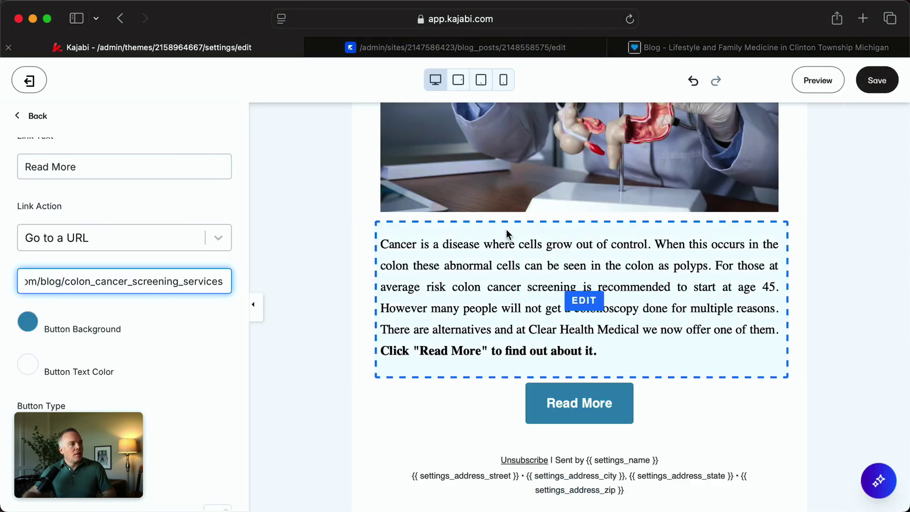
click(876, 81)
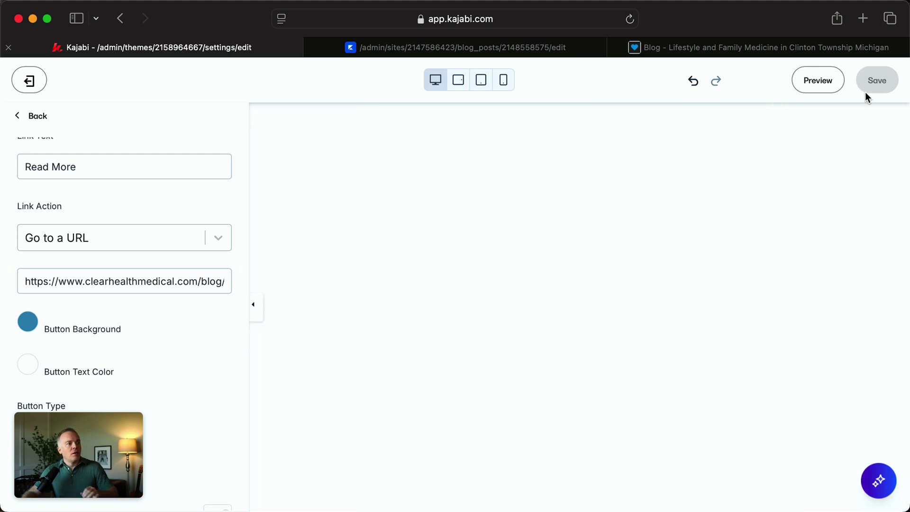
Examine the Read More button's styling options, including background color, type, border thickness, size, border radius and alignment
scroll(804, 335, down, 2)
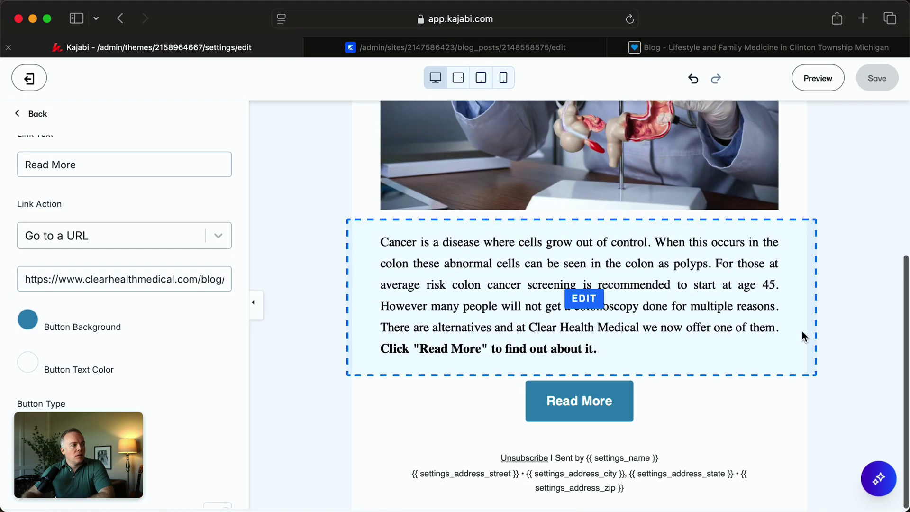
scroll(828, 393, up, 3)
scroll(829, 393, down, 2)
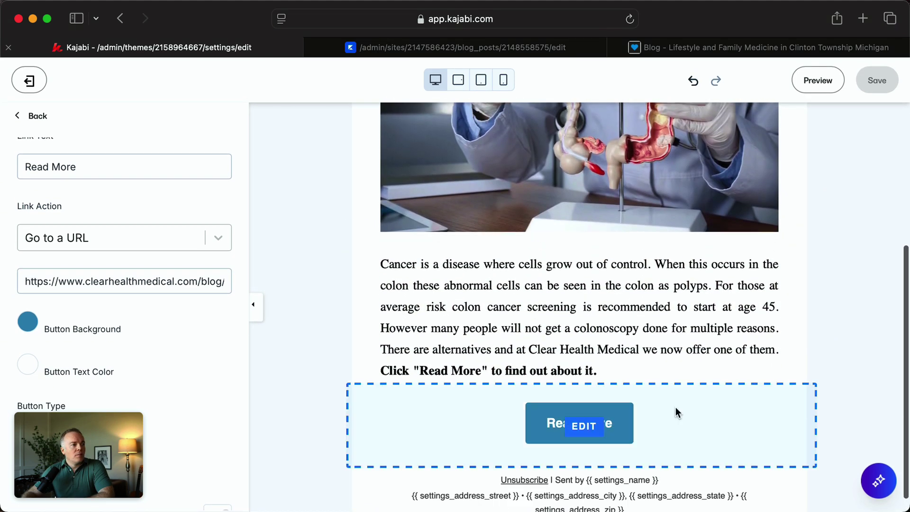
click(29, 322)
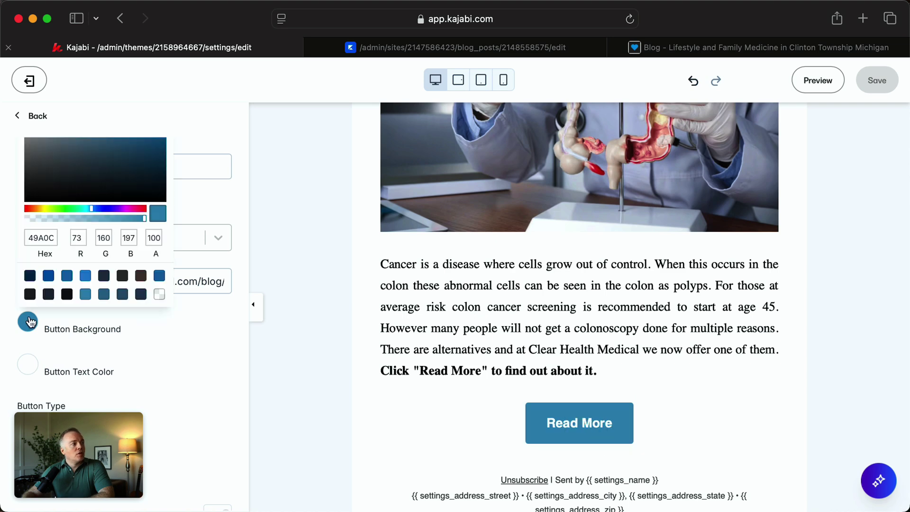
click(216, 375)
scroll(223, 351, down, 5)
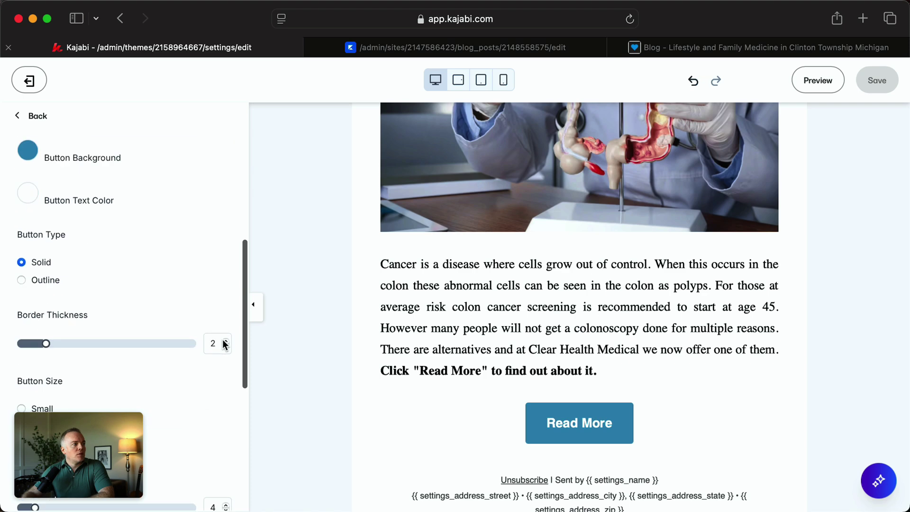
scroll(223, 343, down, 3)
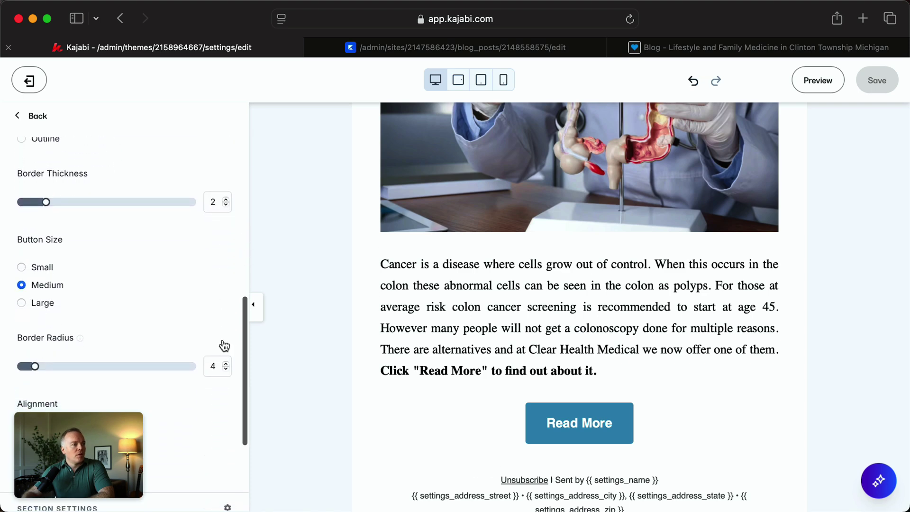
scroll(222, 343, down, 2)
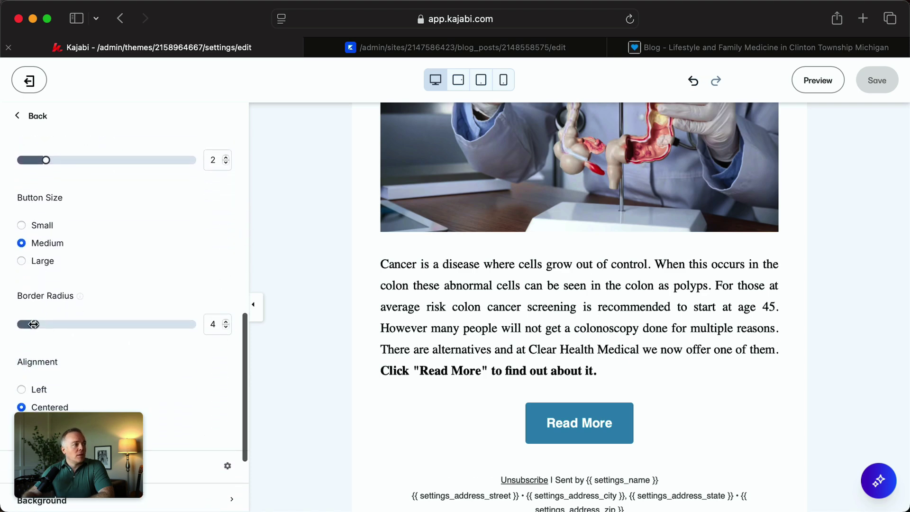
Set the Read More button's border radius to 10 and choose centered alignment
drag(33, 324, 127, 324)
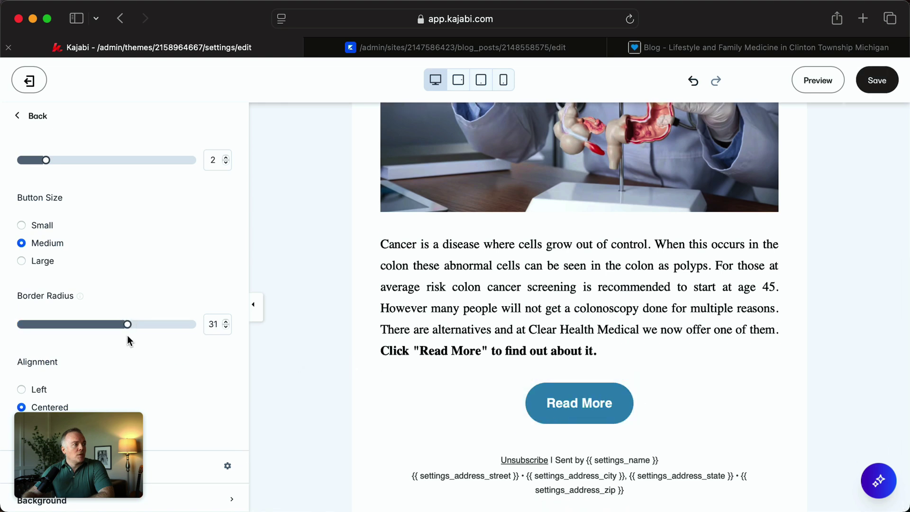
drag(127, 324, 45, 326)
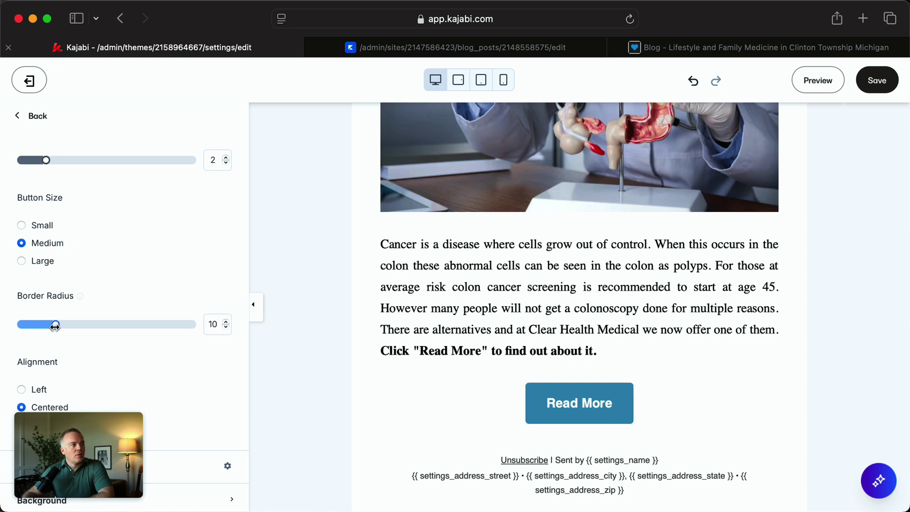
scroll(184, 376, down, 3)
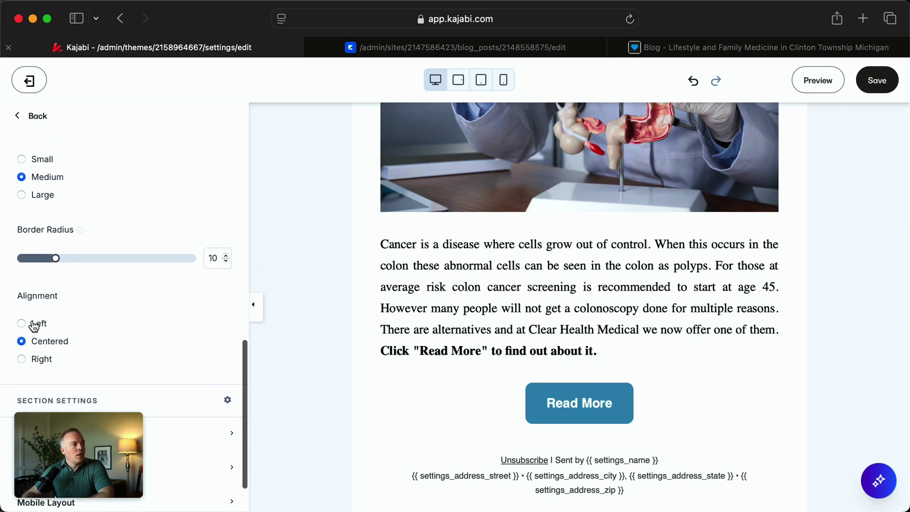
click(23, 341)
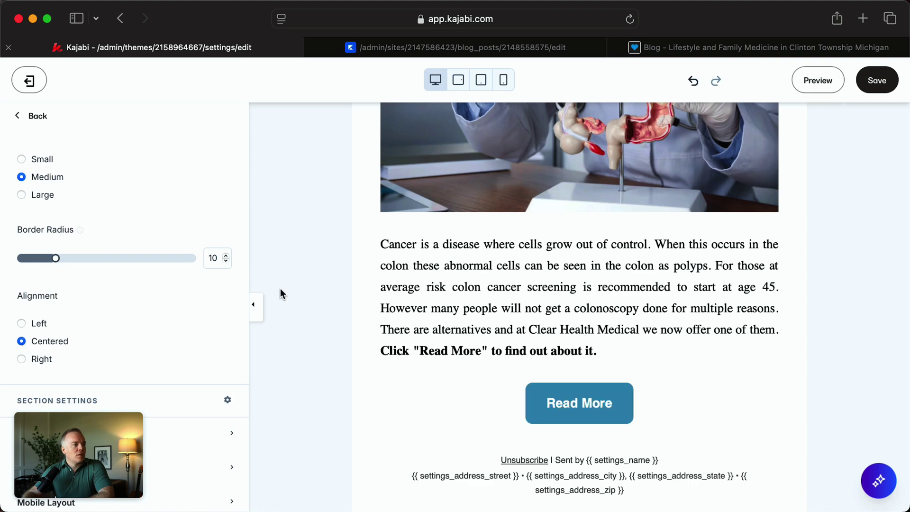
Leave the Read More button's settings, save the email design and return to the Edit Broadcast page
scroll(136, 305, down, 2)
scroll(135, 308, up, 10)
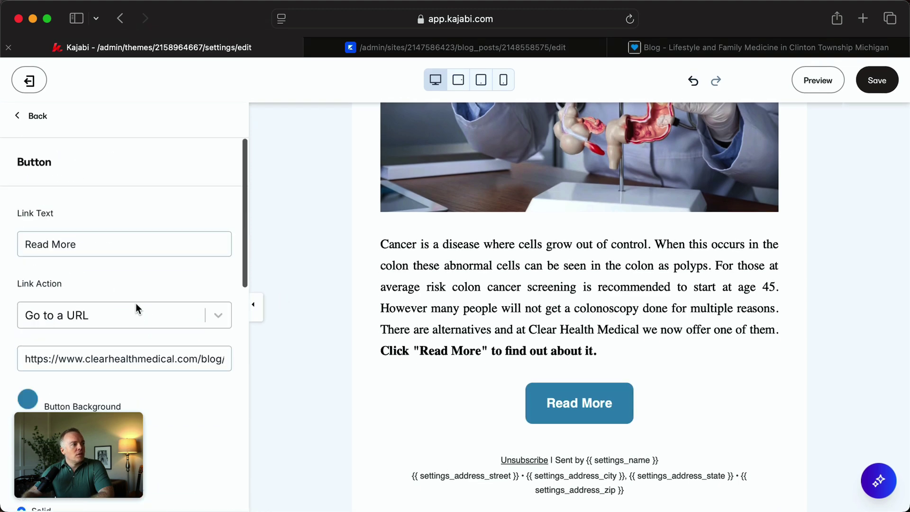
scroll(188, 397, down, 6)
scroll(188, 397, down, 5)
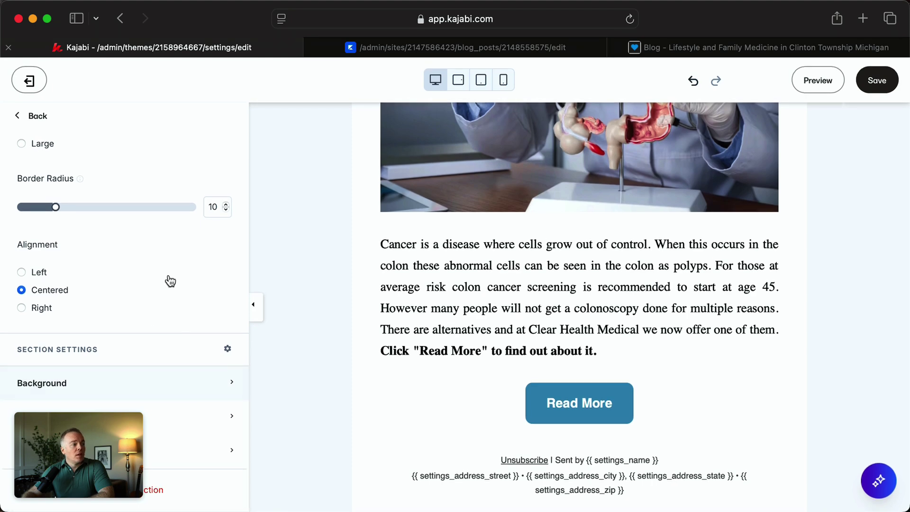
scroll(169, 274, up, 10)
scroll(431, 379, up, 6)
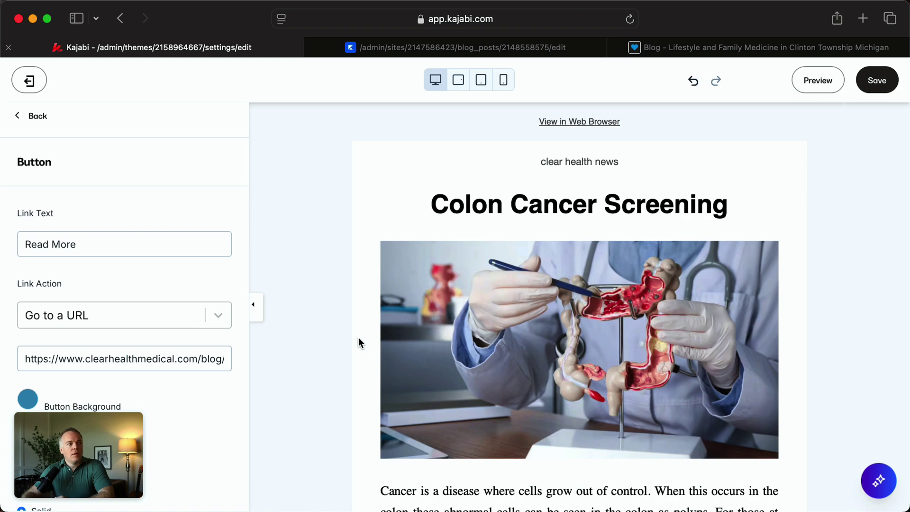
click(36, 116)
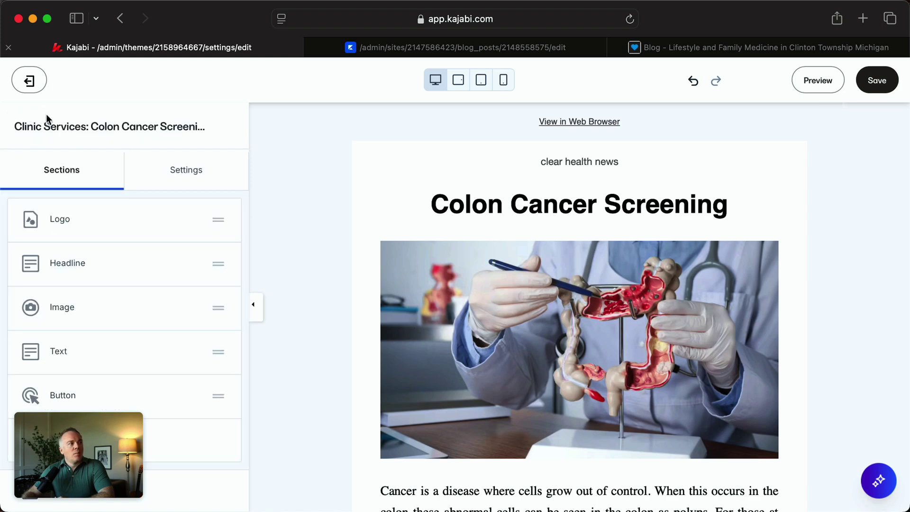
scroll(148, 229, down, 1)
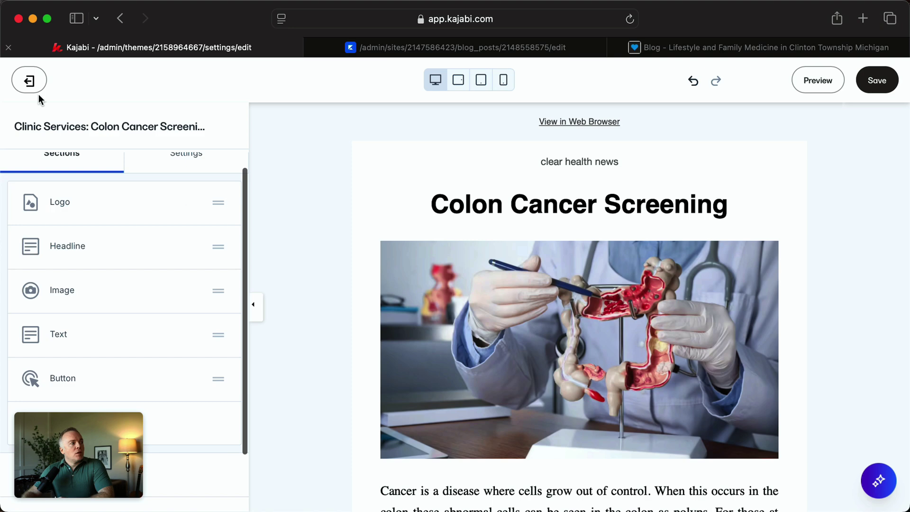
click(28, 80)
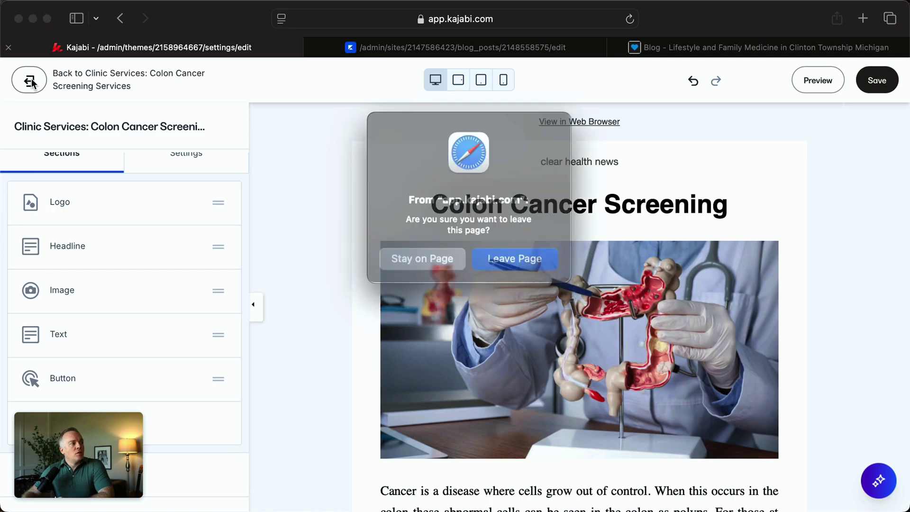
click(435, 256)
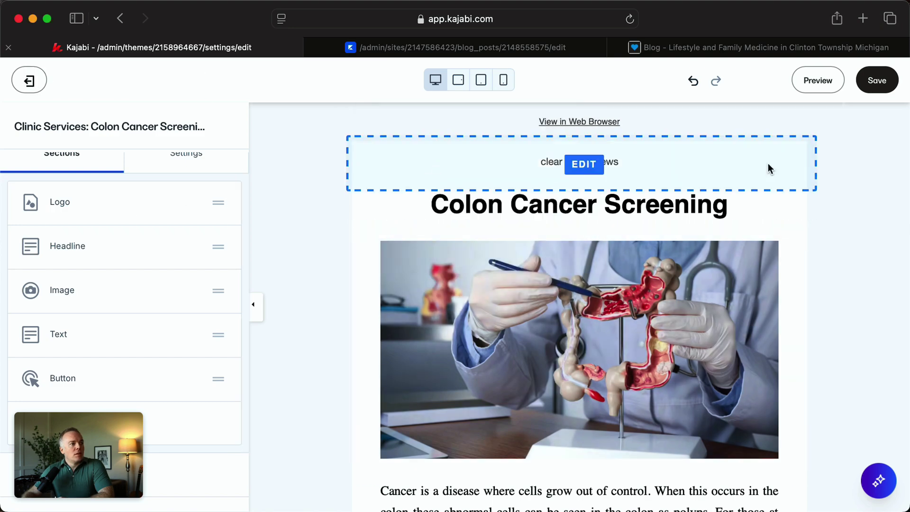
click(877, 81)
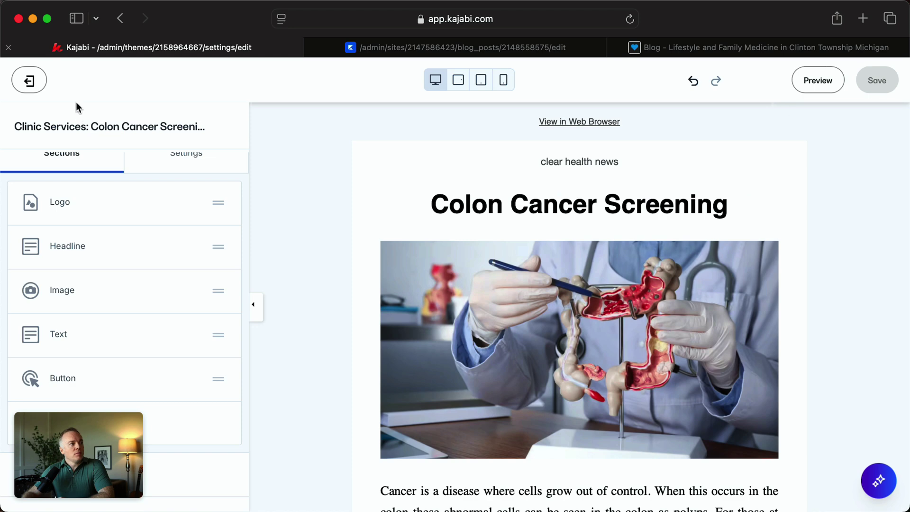
click(30, 85)
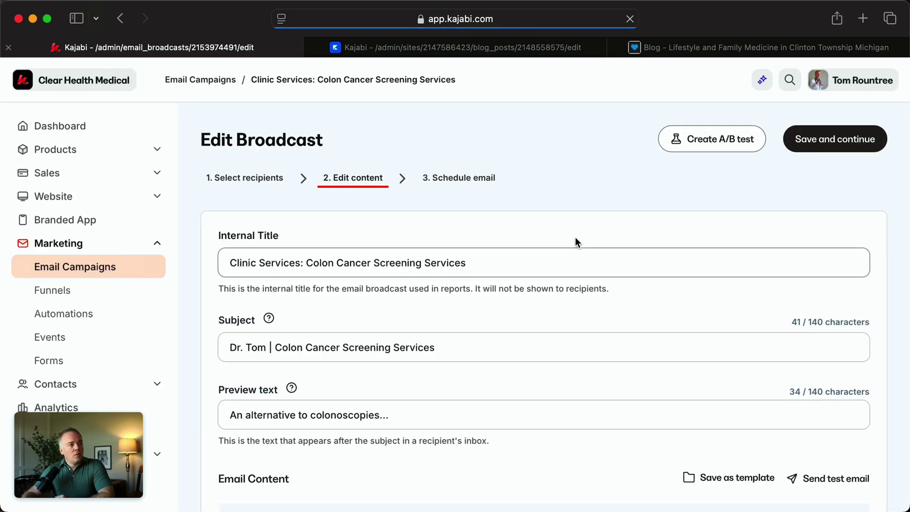
Save the email content as a new template named "Email Broadcast Template"
scroll(595, 250, down, 2)
scroll(595, 250, down, 5)
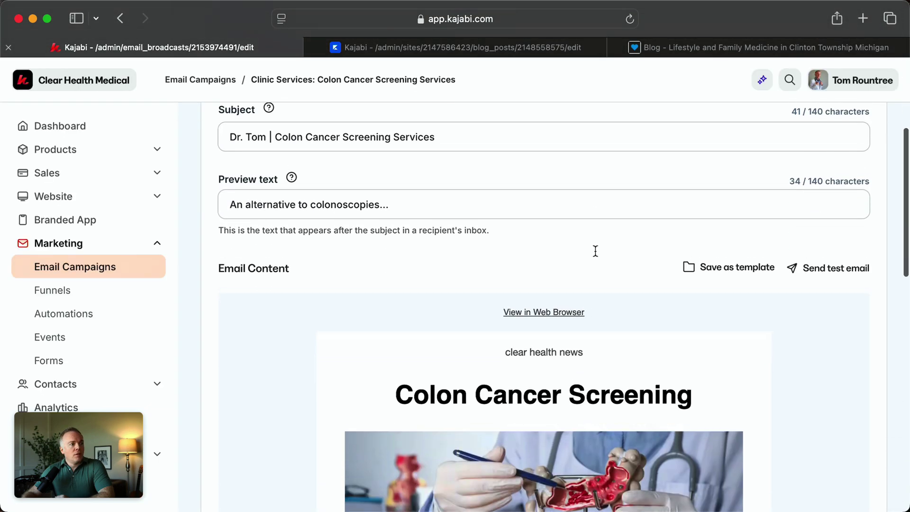
scroll(743, 321, down, 2)
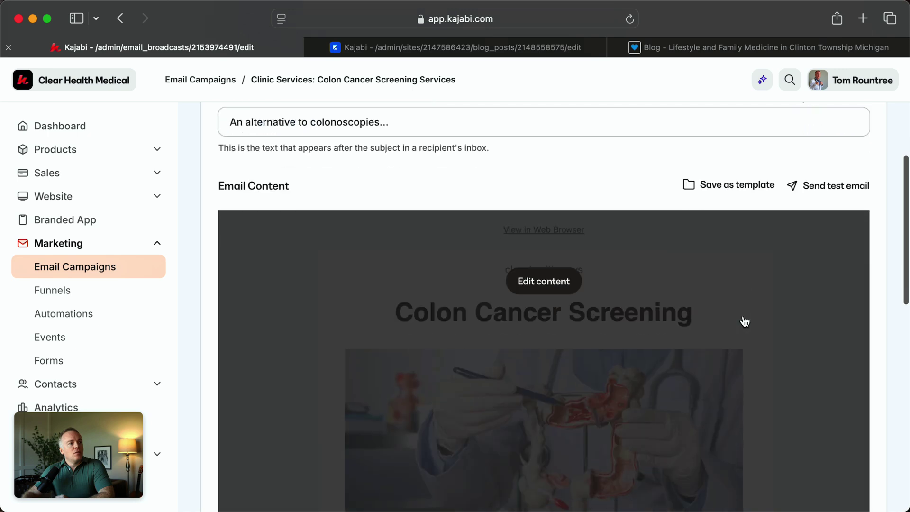
scroll(749, 377, down, 4)
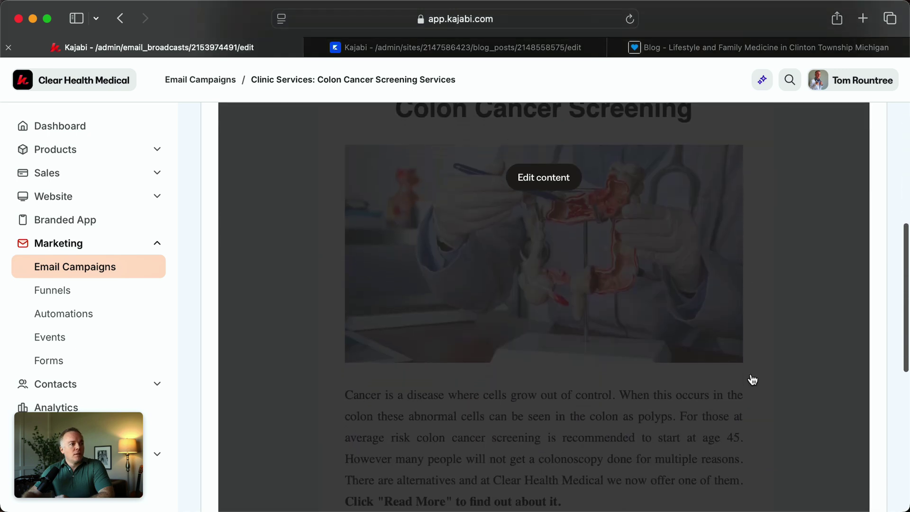
scroll(749, 377, up, 8)
click(735, 351)
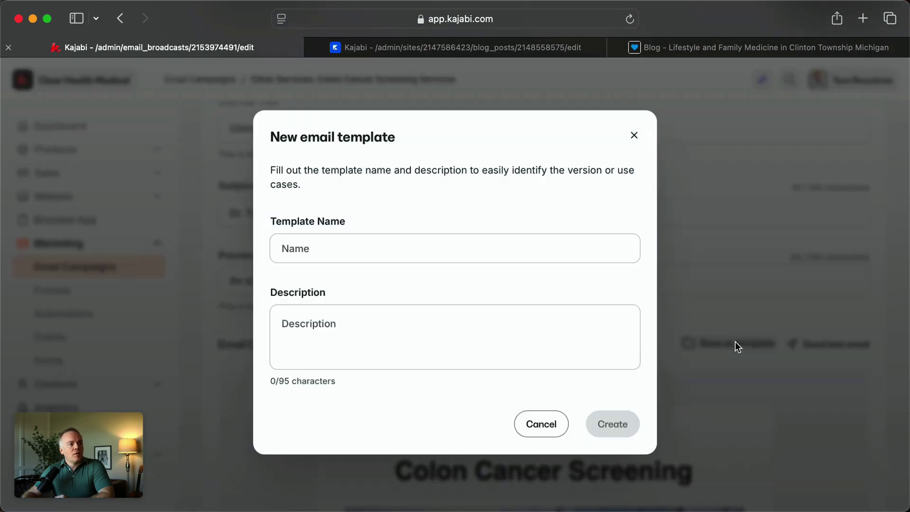
click(400, 236)
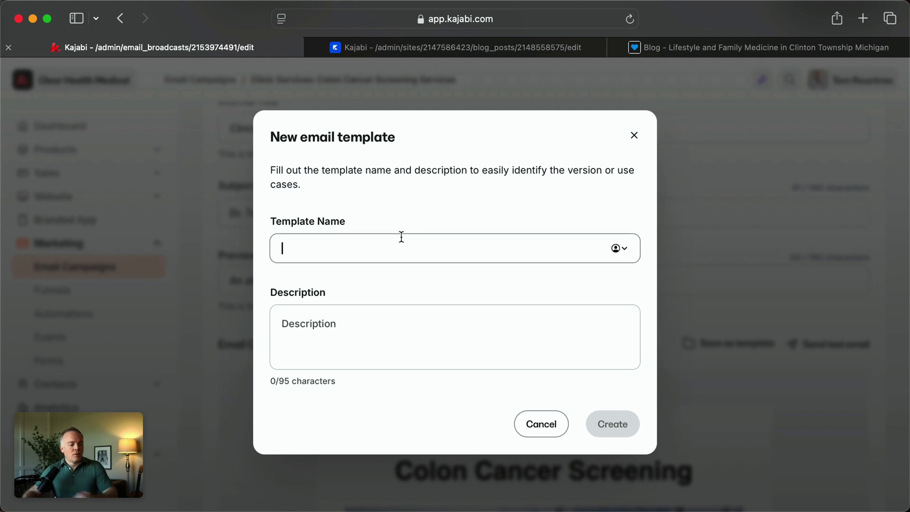
text(Email Br)
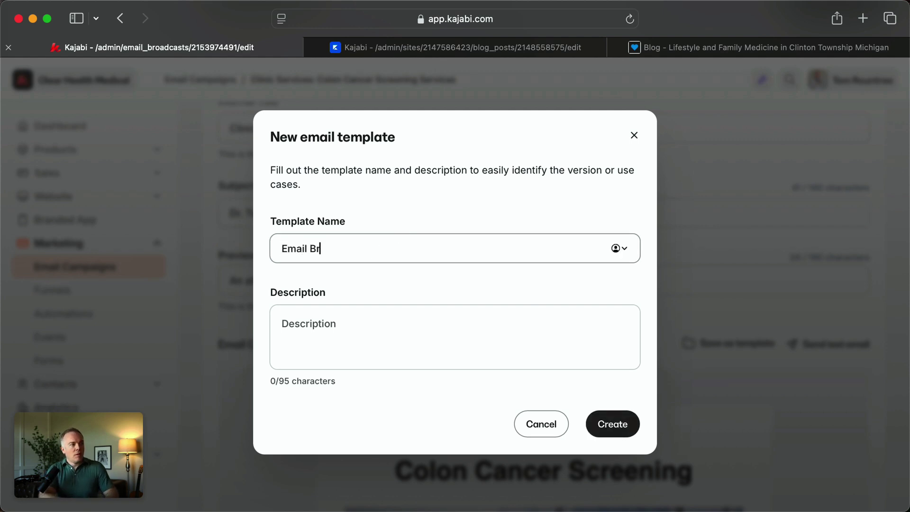
text(oadcast Temp)
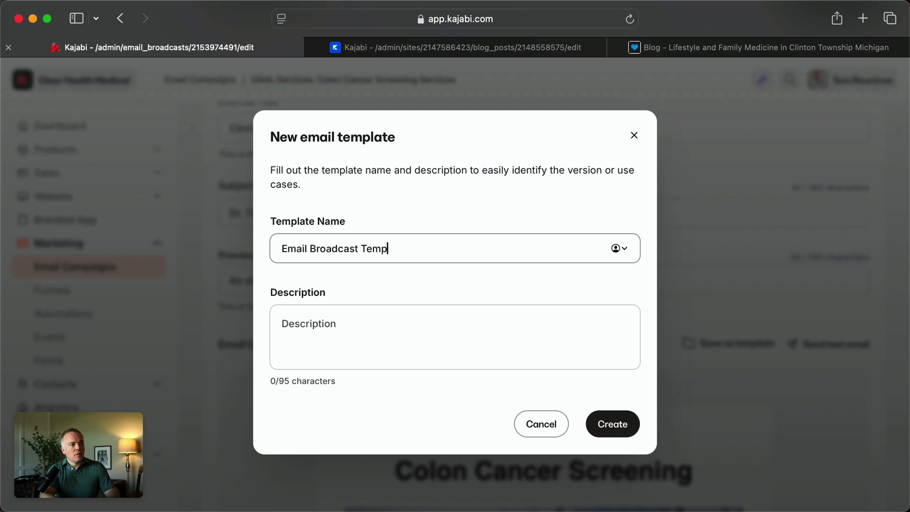
text(late)
click(611, 426)
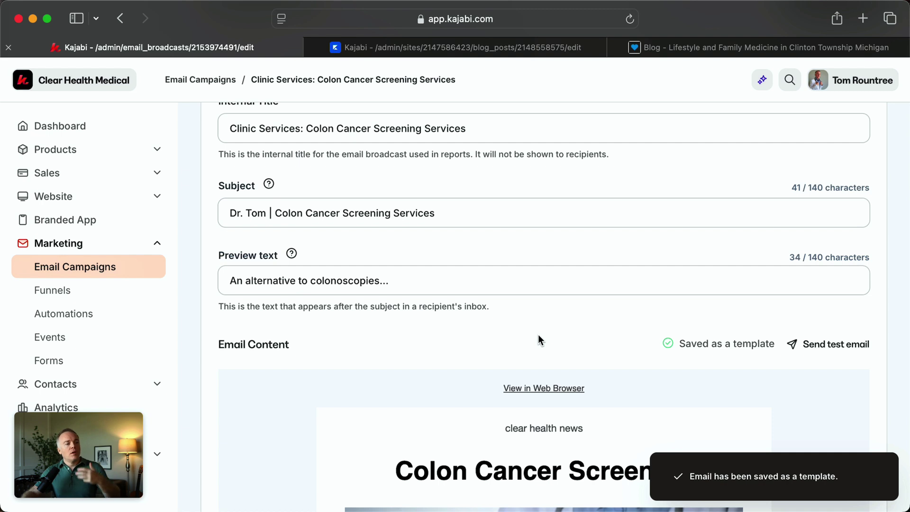
Send a test preview of the colon cancer screening email to the prefilled e-mail address
click(836, 344)
click(791, 421)
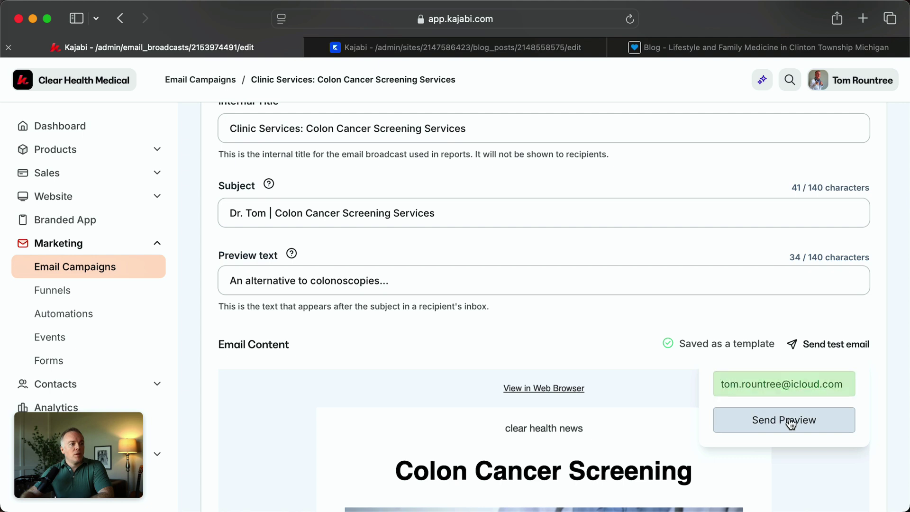
click(511, 319)
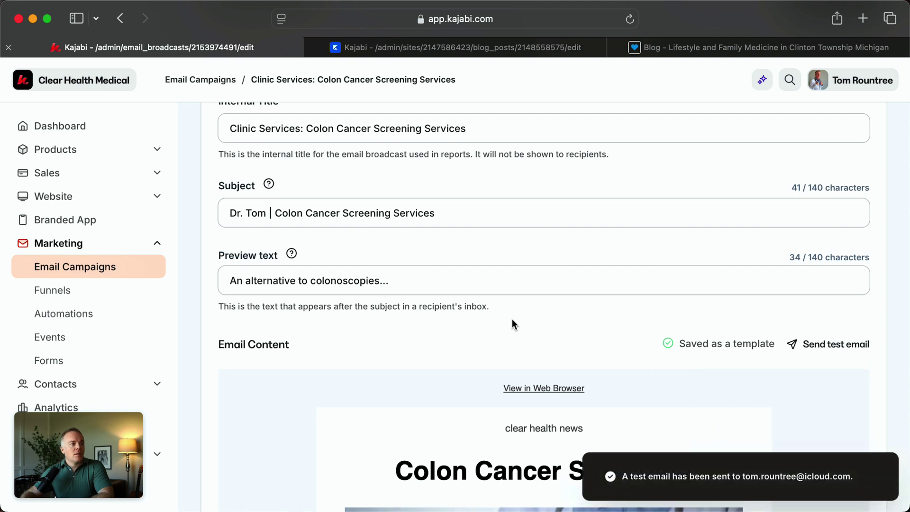
Look over the broadcast's content, save it and continue to the scheduling stage
scroll(386, 417, down, 5)
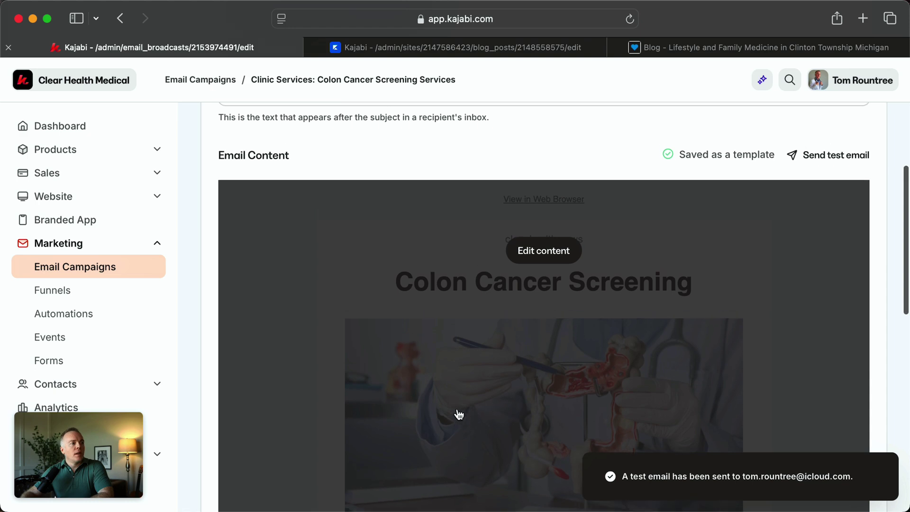
scroll(458, 414, down, 4)
scroll(457, 414, up, 8)
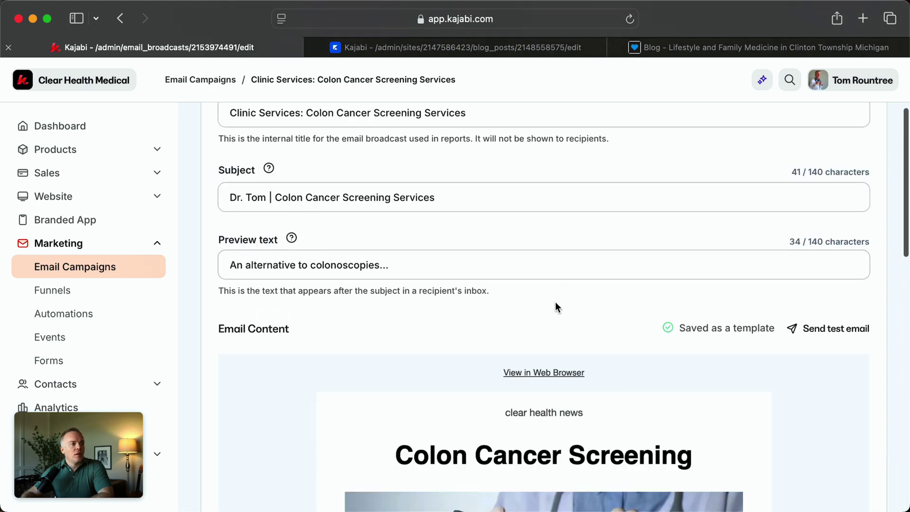
scroll(555, 303, up, 4)
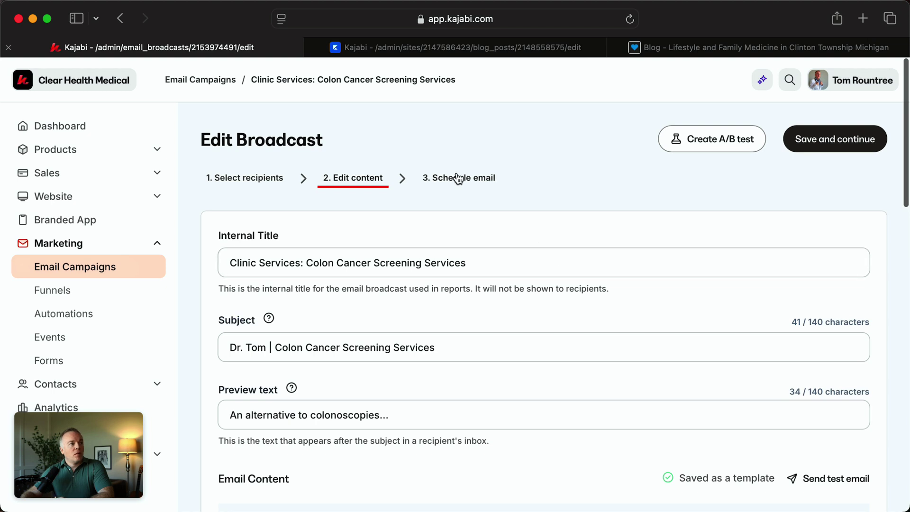
click(843, 138)
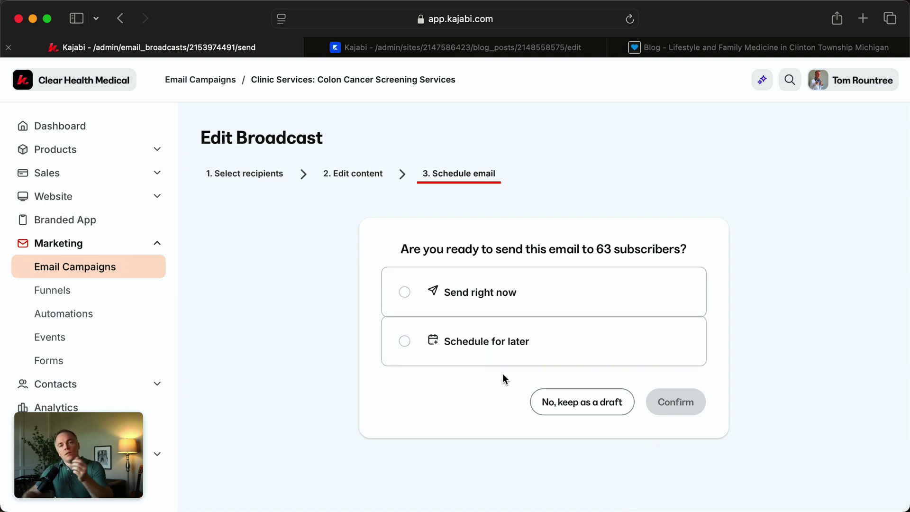
Schedule the broadcast for later delivery on October 21, 2024 at 11:00 AM and confirm it
click(498, 347)
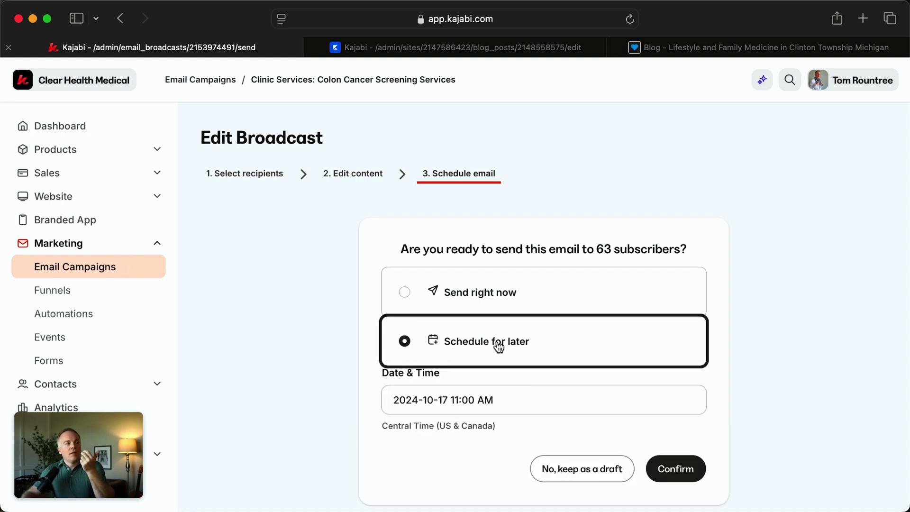
click(508, 398)
scroll(507, 398, down, 4)
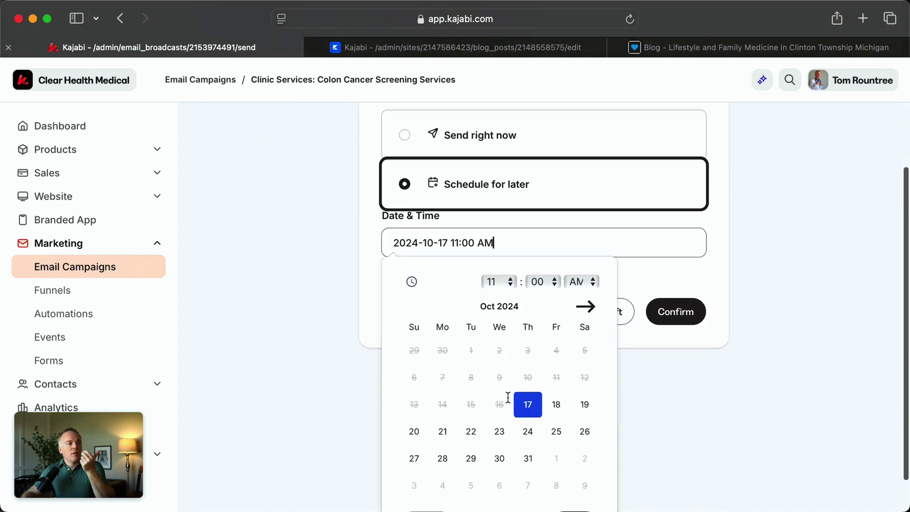
click(442, 433)
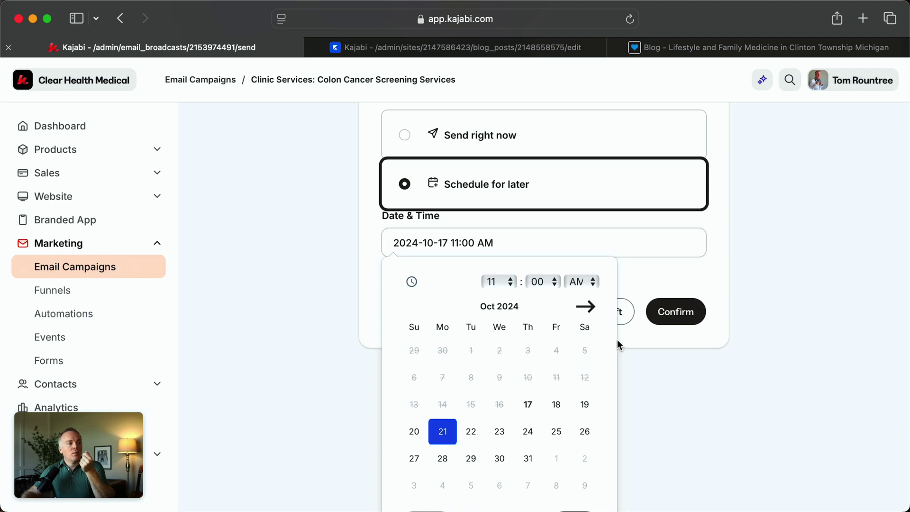
click(691, 273)
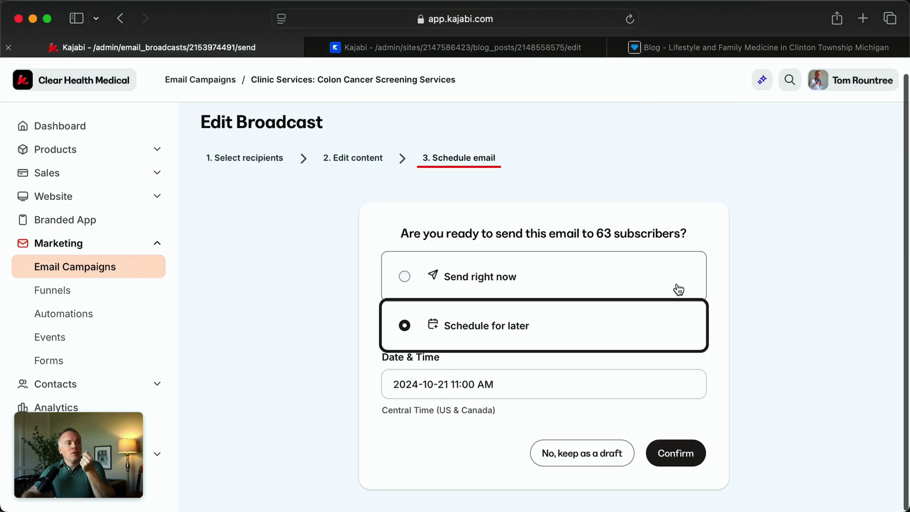
click(676, 454)
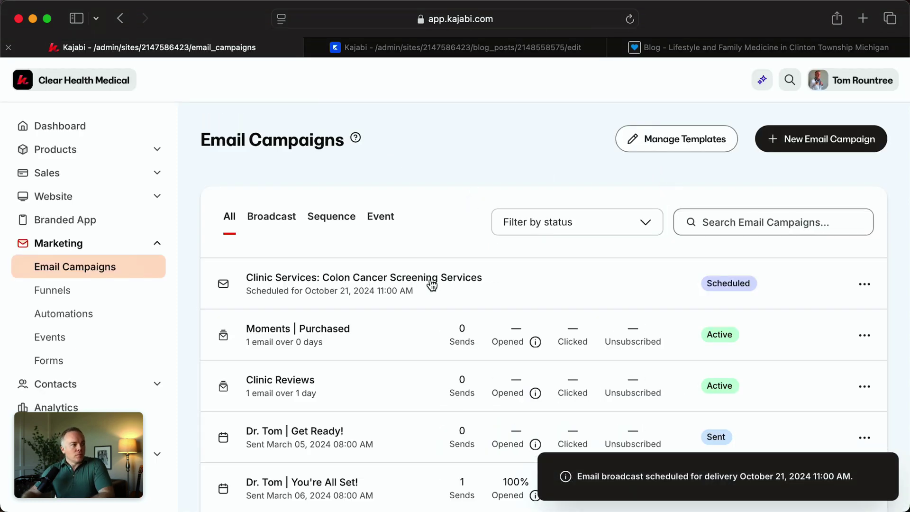
Open the scheduled Colon Cancer Screening Services broadcast and review its subject, preview text and email content down to the footer
click(420, 279)
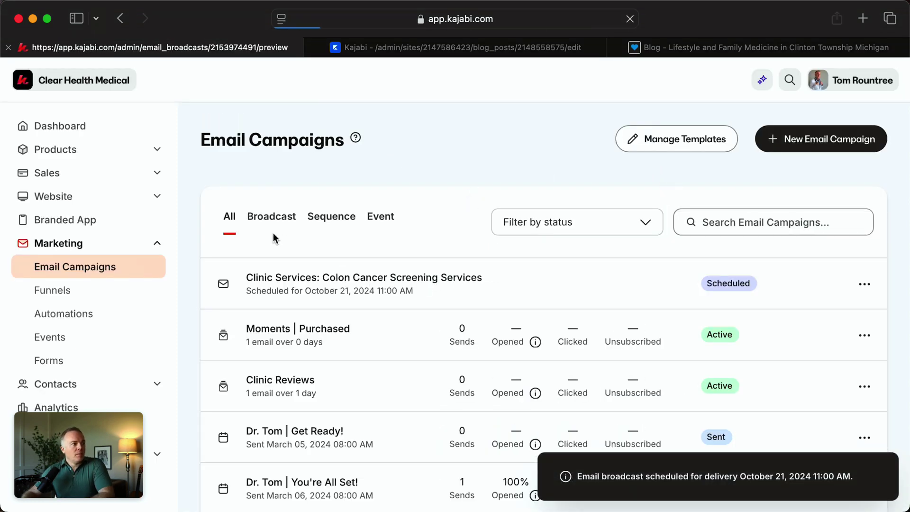
scroll(527, 200, down, 5)
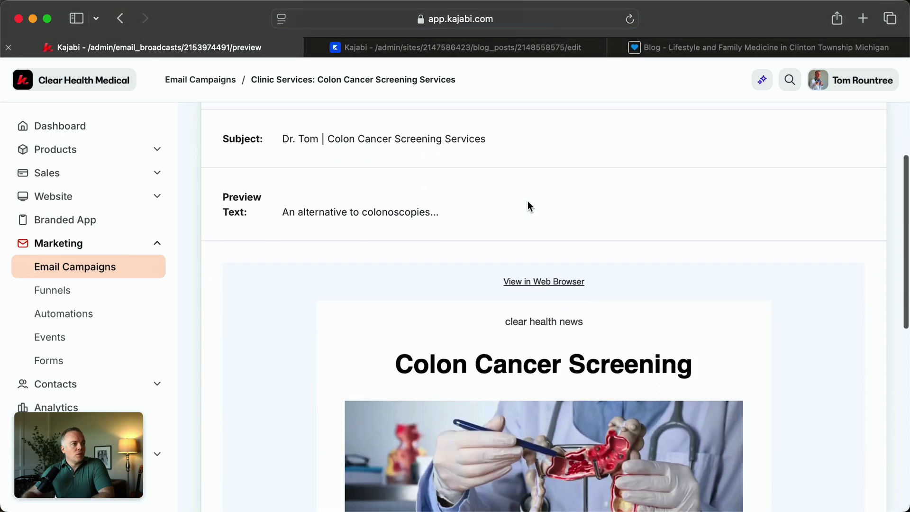
scroll(528, 200, down, 10)
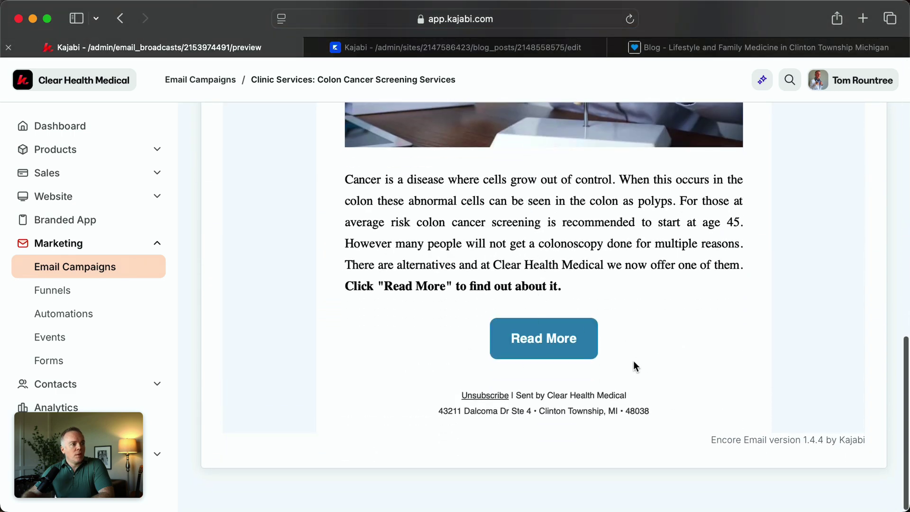
Switch to the Colon Cancer Screening Services blog post editor and look over its details, media and visibility settings
click(468, 49)
click(582, 263)
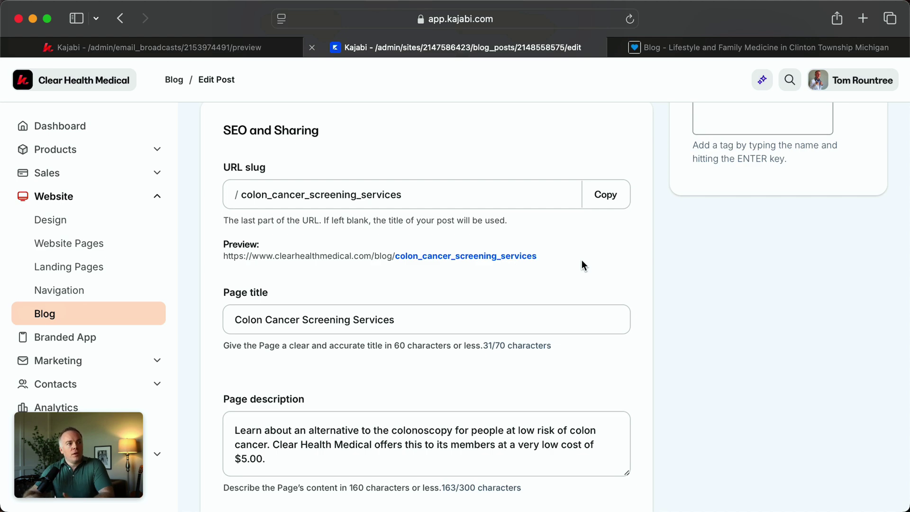
scroll(582, 261, up, 15)
scroll(582, 261, down, 4)
scroll(582, 261, down, 2)
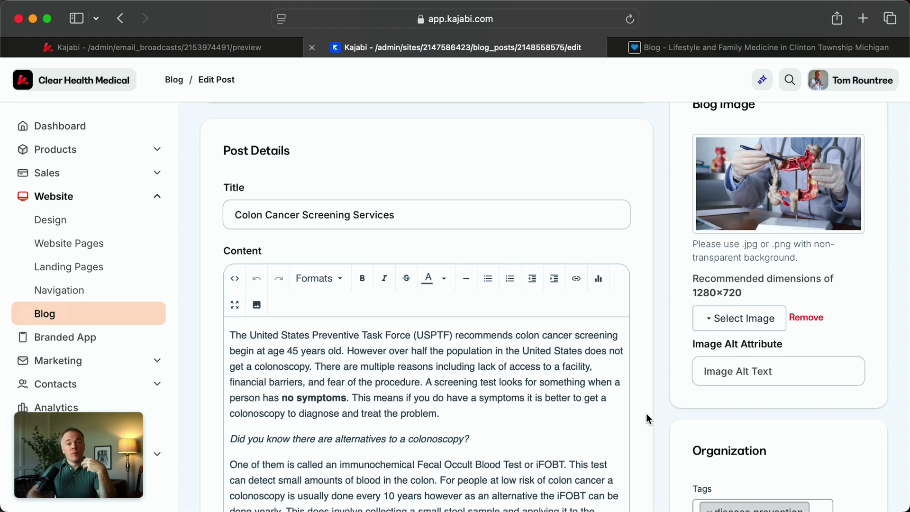
scroll(647, 415, down, 4)
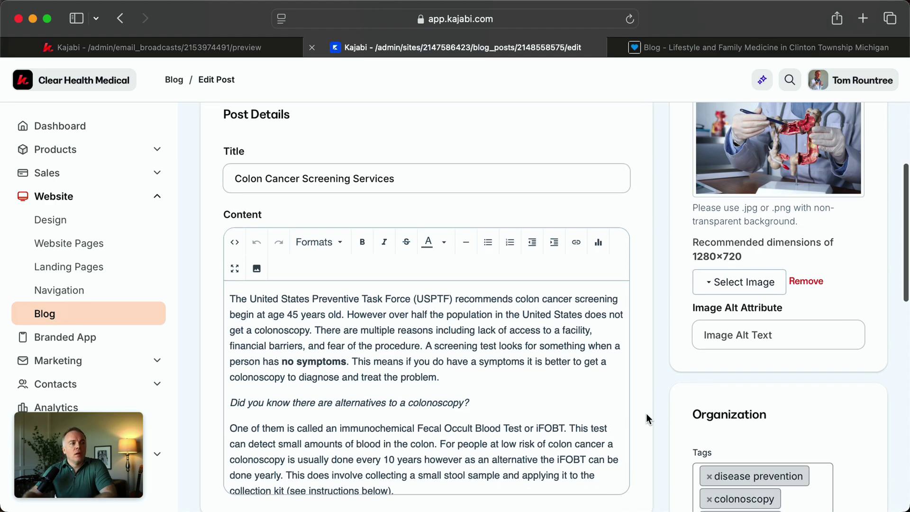
scroll(646, 415, up, 10)
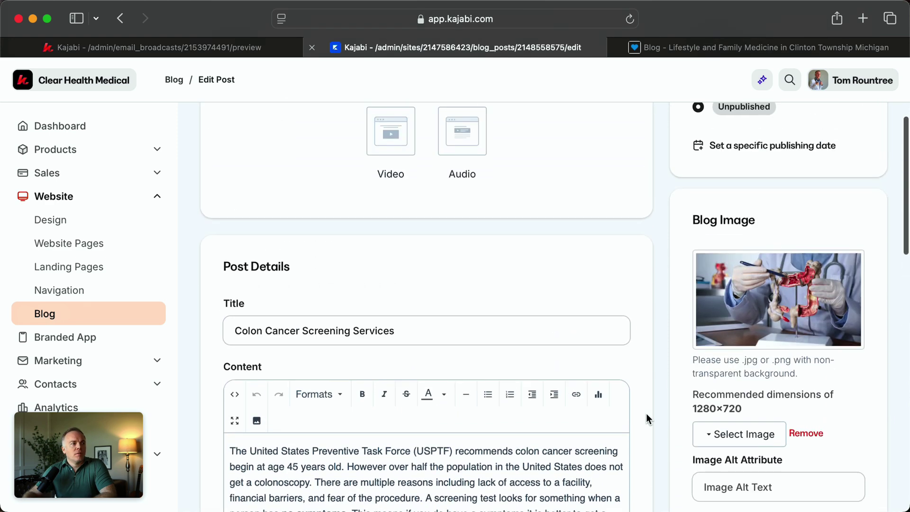
scroll(646, 413, up, 4)
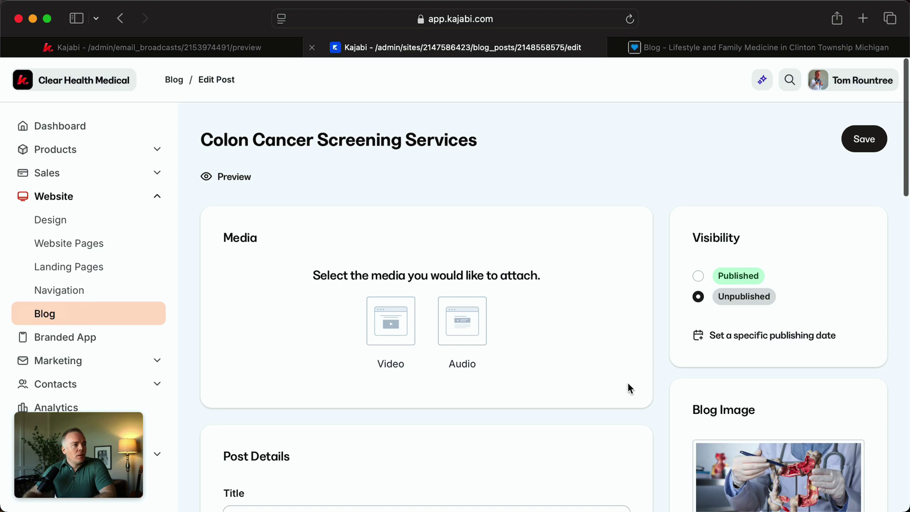
Examine the blog post's media options, title and content, including the test instructions embedded in the article
scroll(628, 388, down, 2)
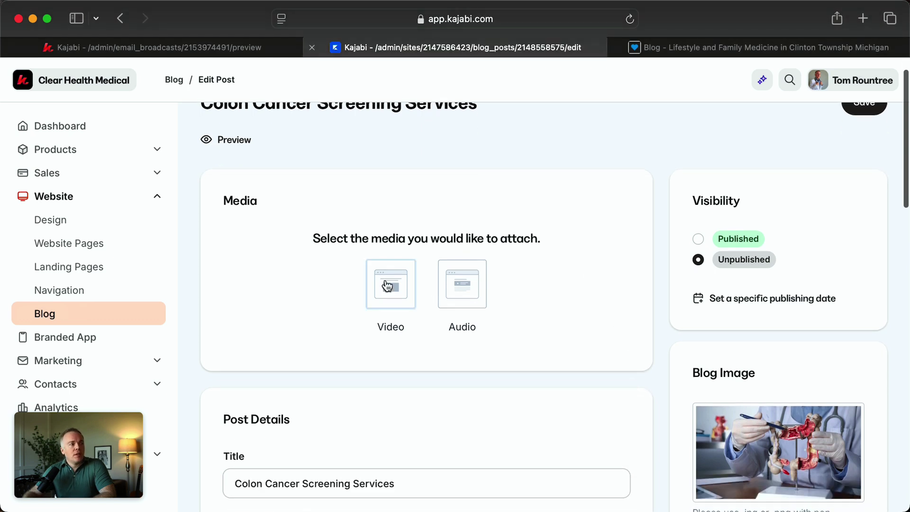
scroll(624, 353, down, 10)
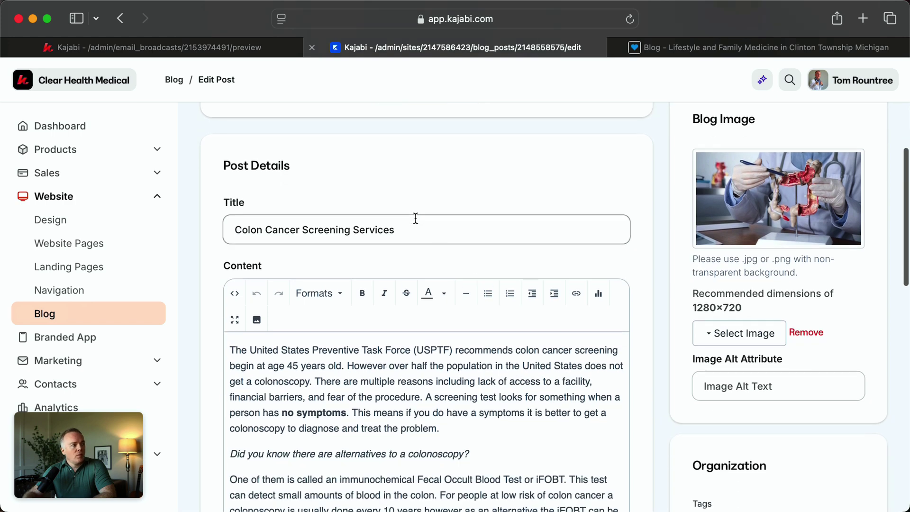
scroll(687, 360, down, 3)
scroll(649, 360, down, 3)
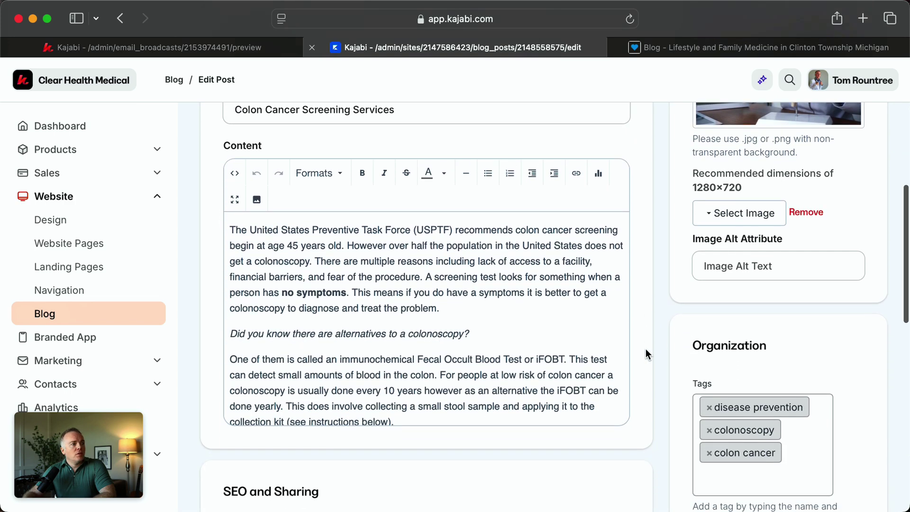
scroll(498, 327, down, 8)
scroll(499, 327, down, 10)
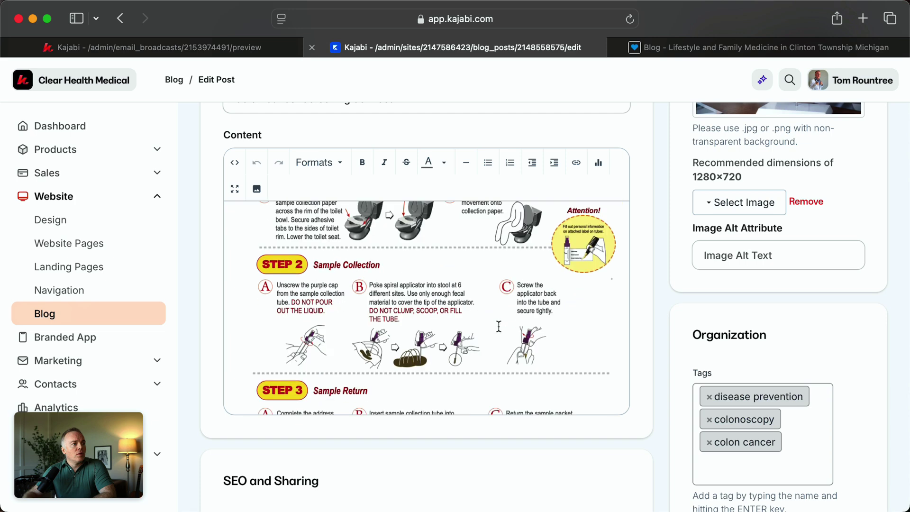
scroll(498, 326, up, 15)
scroll(499, 327, up, 3)
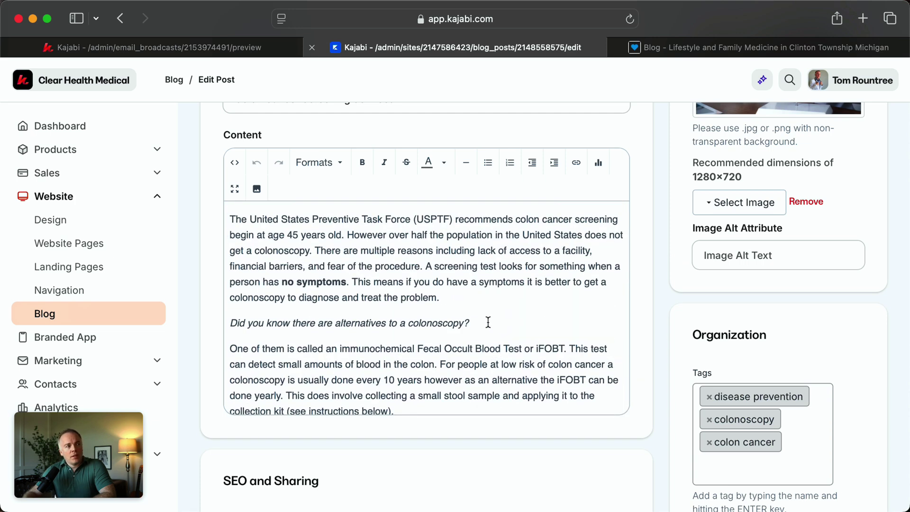
Read the article's section on colonoscopy alternatives through the HEMOSURE iFOB TEST patient instructions, and check the tags and SEO settings
scroll(488, 322, down, 3)
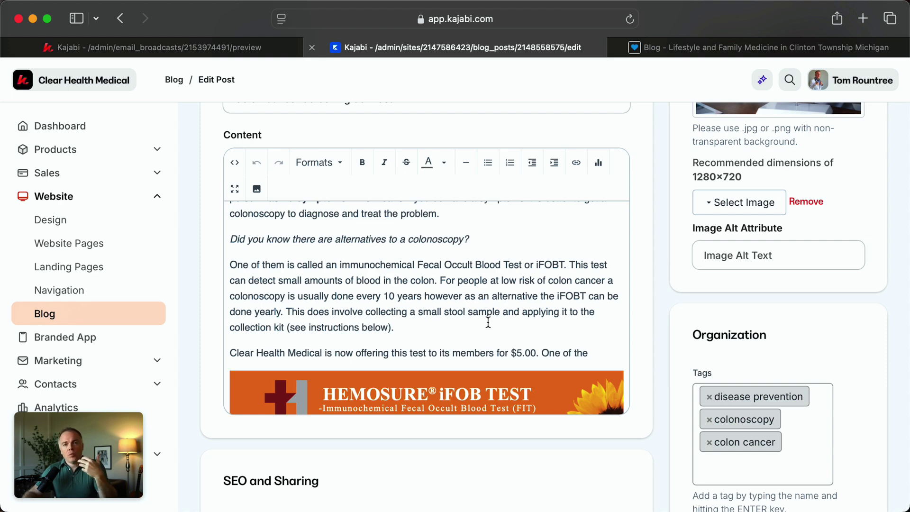
scroll(488, 322, down, 5)
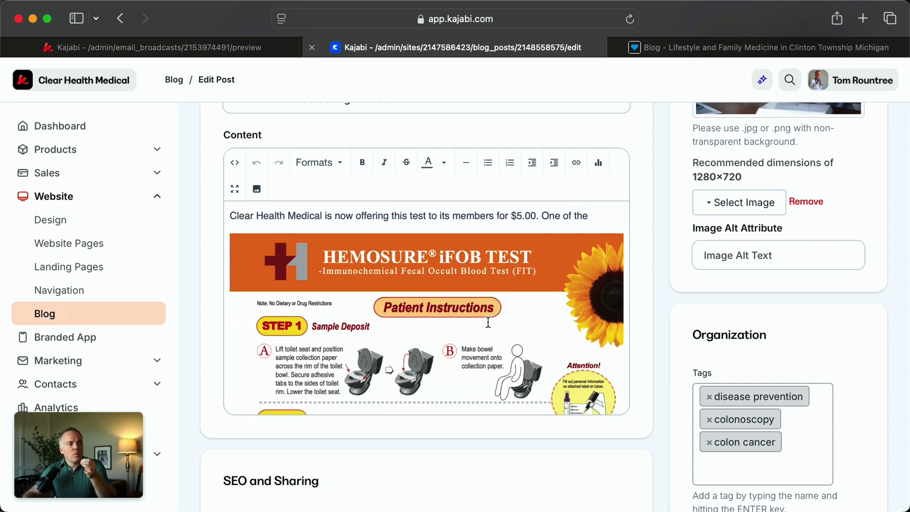
scroll(488, 322, down, 4)
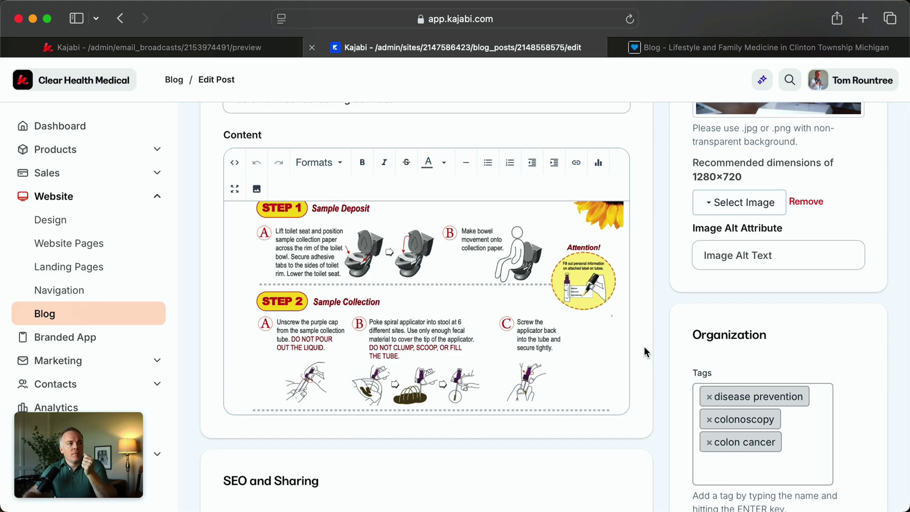
scroll(645, 360, down, 3)
scroll(648, 379, down, 3)
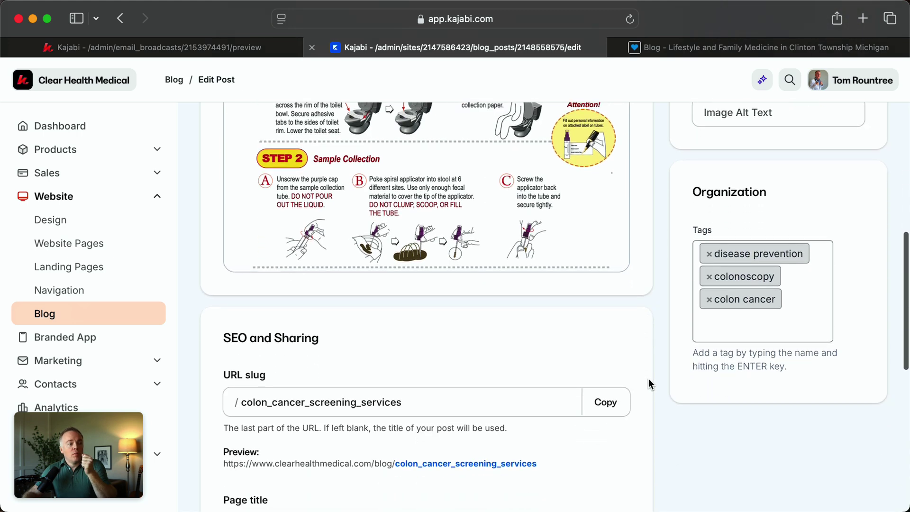
scroll(648, 383, up, 3)
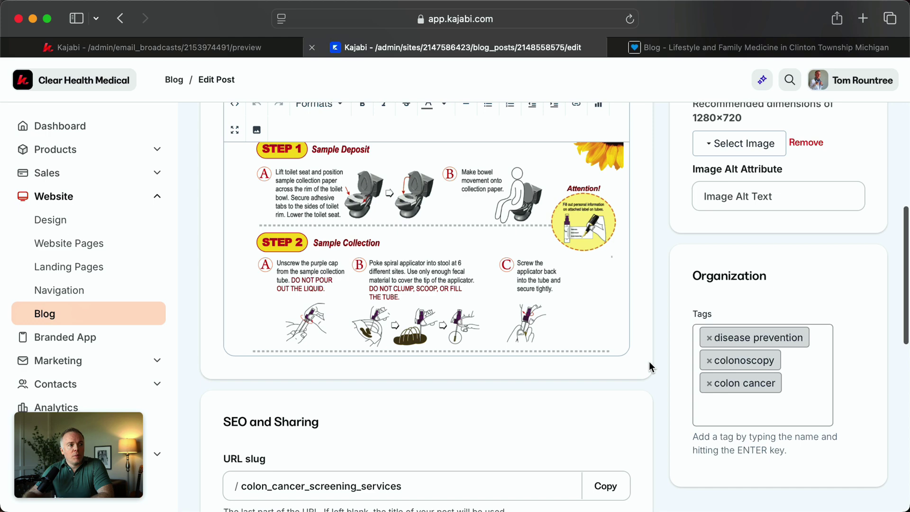
scroll(650, 364, up, 5)
scroll(659, 357, down, 6)
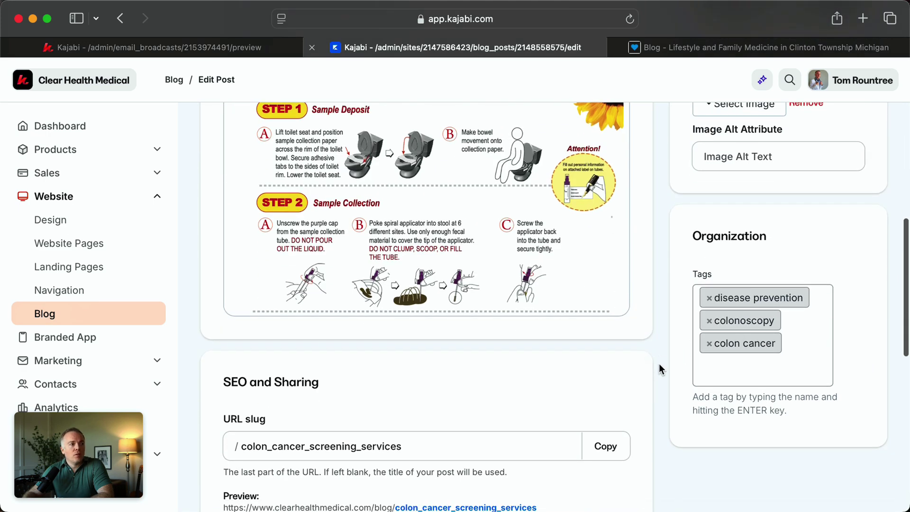
scroll(658, 365, down, 4)
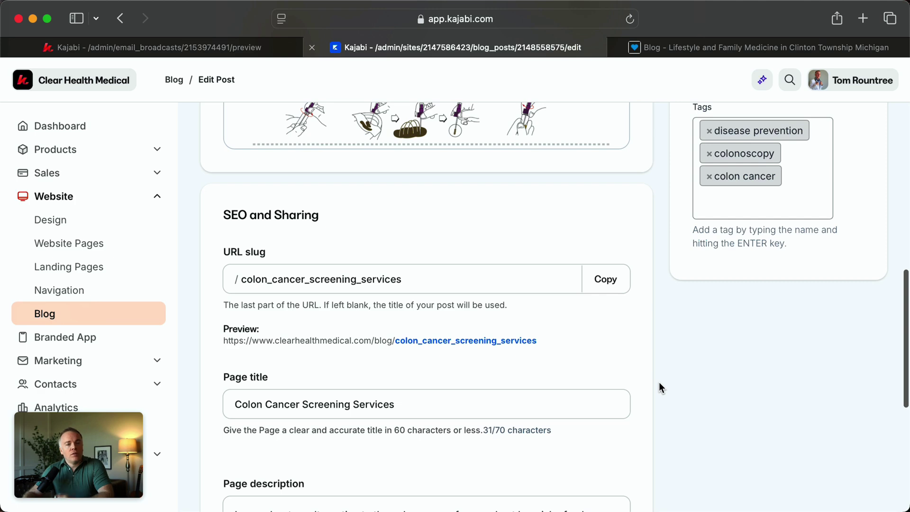
Review the blog post from its visibility and blog image through the tags to the SEO and Sharing section
scroll(659, 383, up, 10)
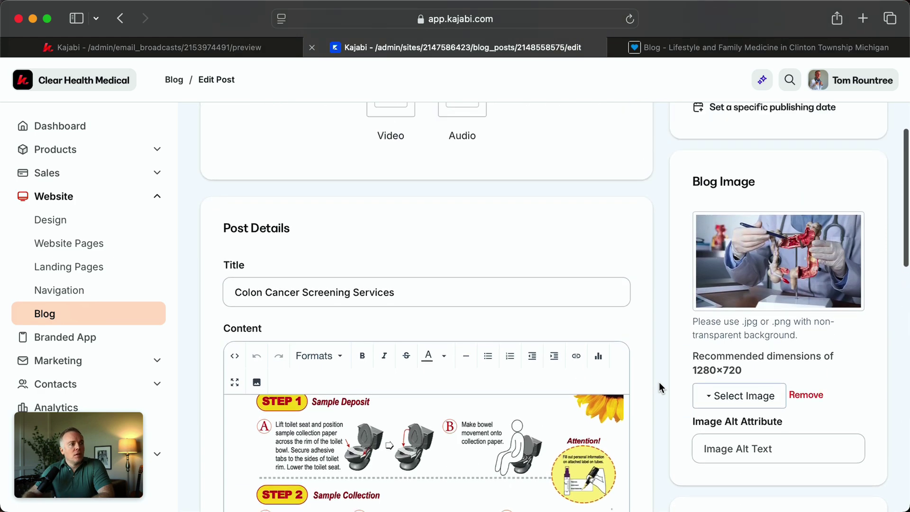
scroll(658, 387, up, 4)
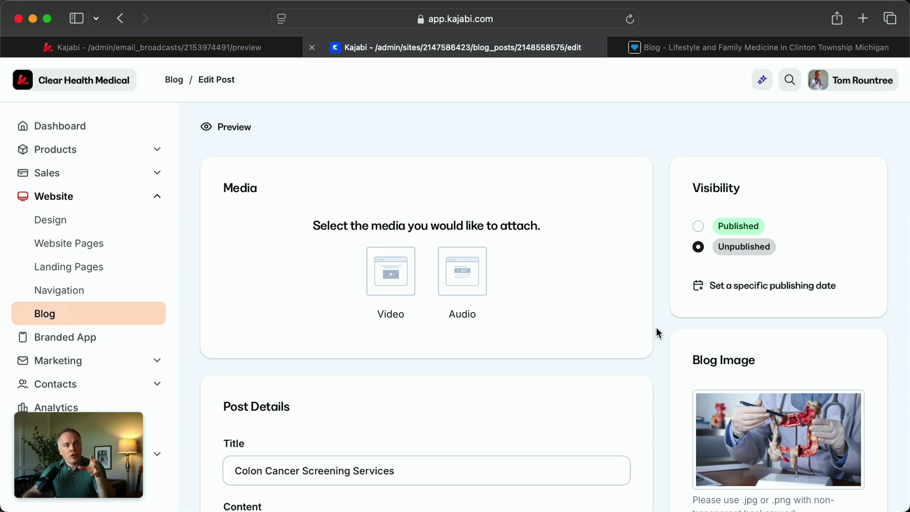
scroll(665, 391, down, 2)
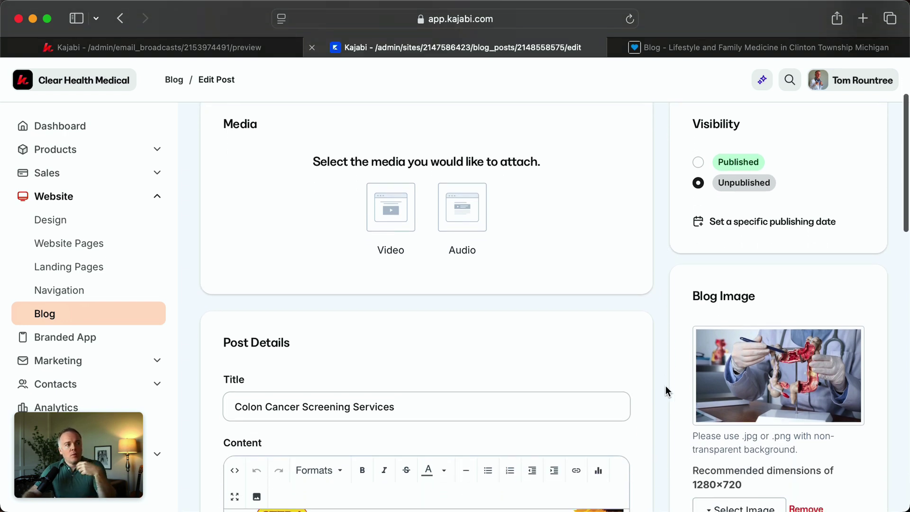
scroll(663, 386, down, 1)
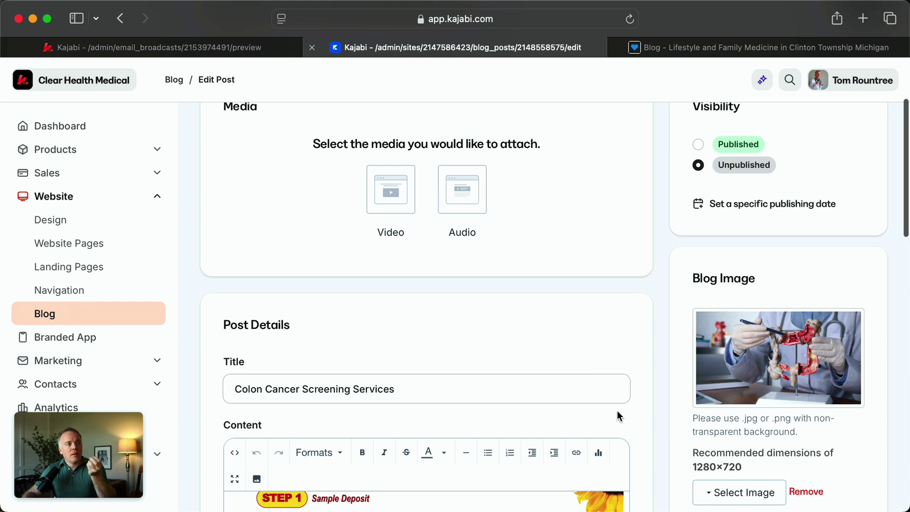
scroll(616, 416, down, 2)
scroll(617, 410, down, 2)
scroll(660, 403, down, 3)
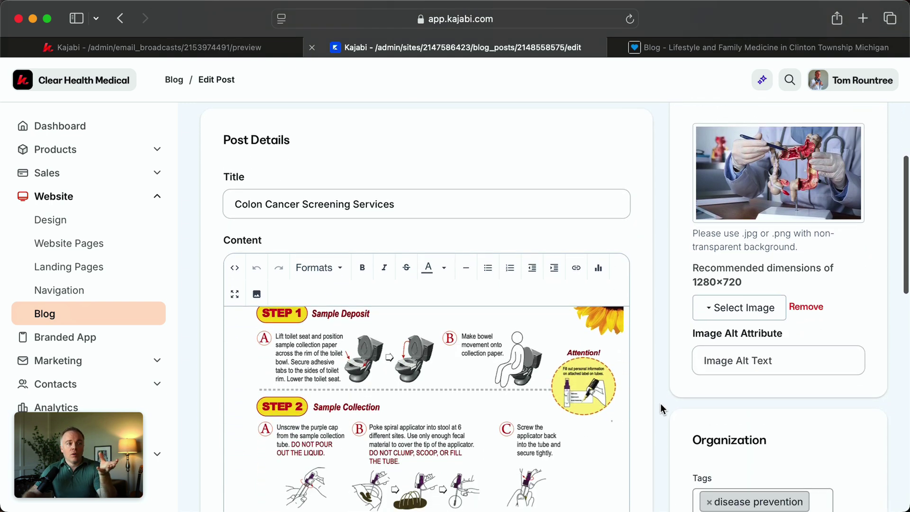
scroll(661, 403, down, 2)
scroll(661, 402, down, 2)
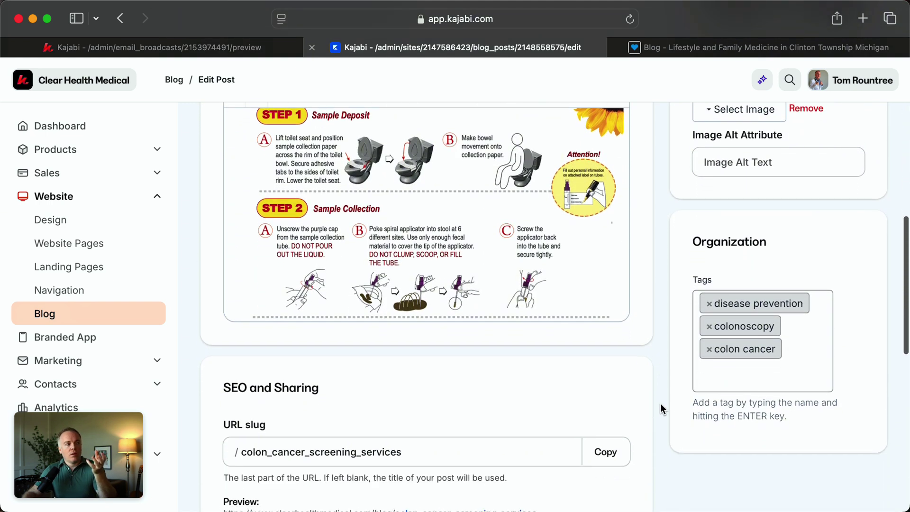
scroll(660, 403, down, 4)
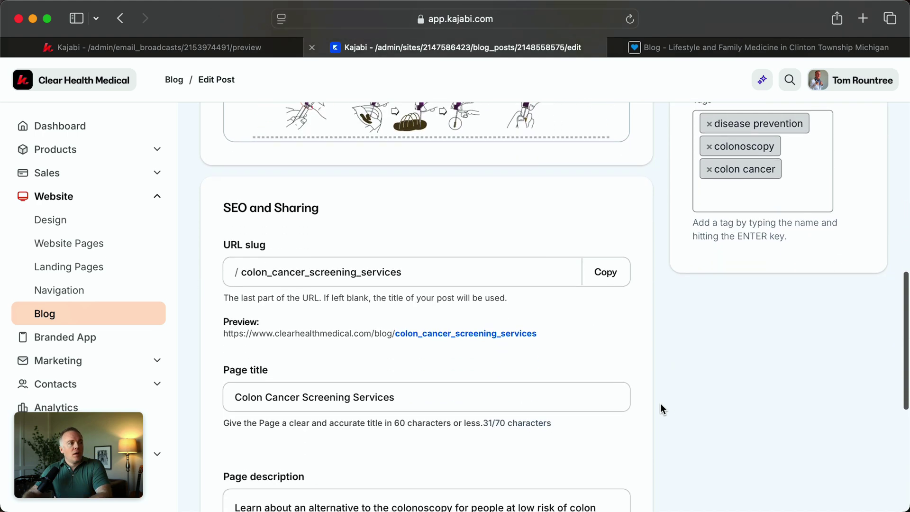
Try replacing the underscores between the words of the blog post's URL slug with spaces
click(425, 268)
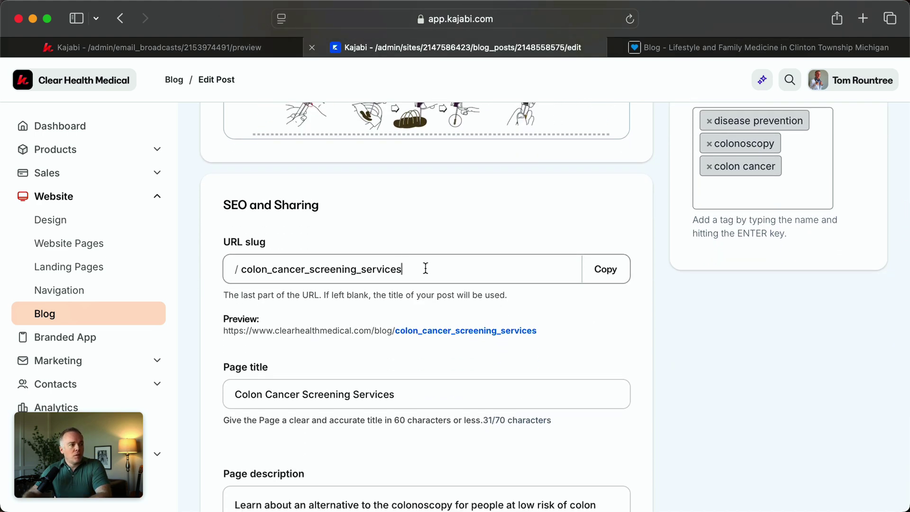
scroll(429, 281, down, 1)
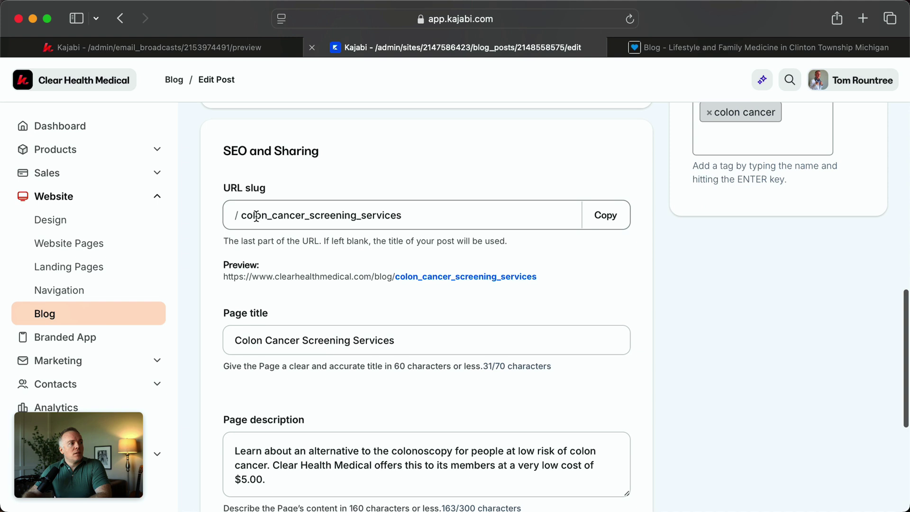
double_click(424, 215)
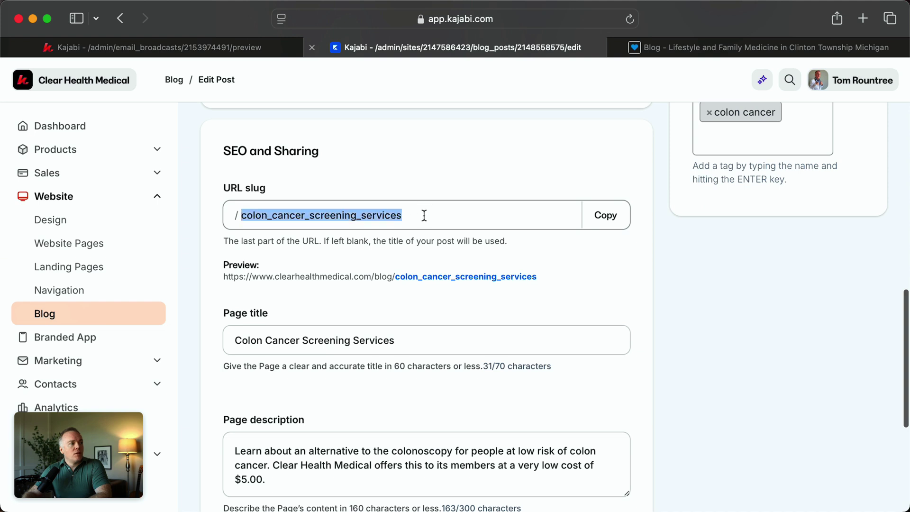
click(424, 215)
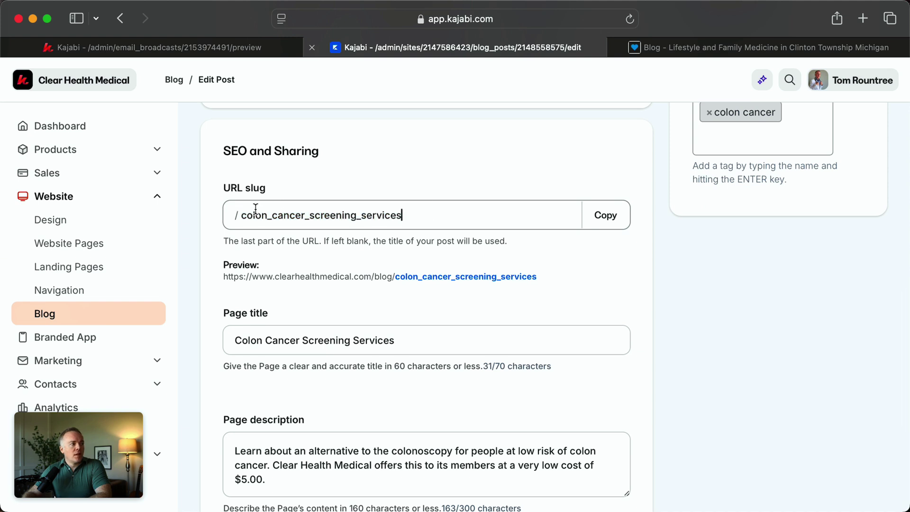
click(358, 214)
key(BackSpace)
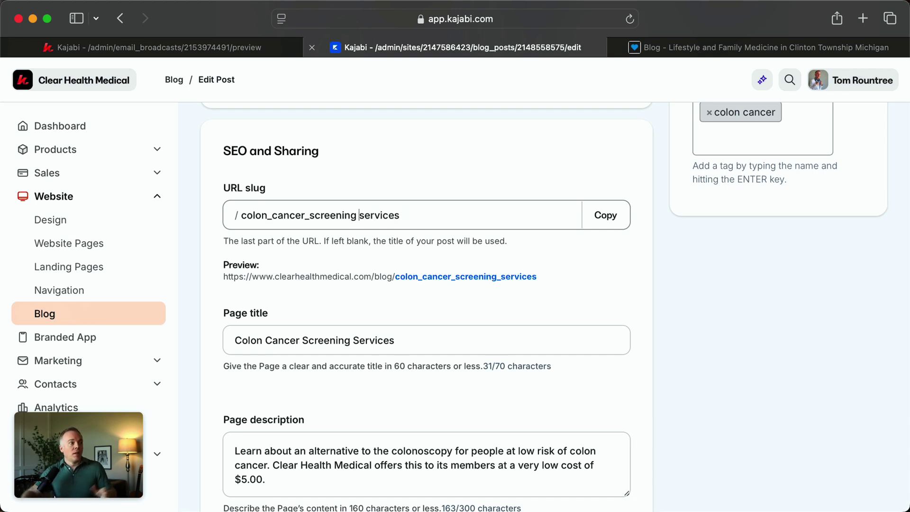
key(BackSpace)
Restore the underscores between the words so the URL slug reads colon_cancer_screening_services
text(_)
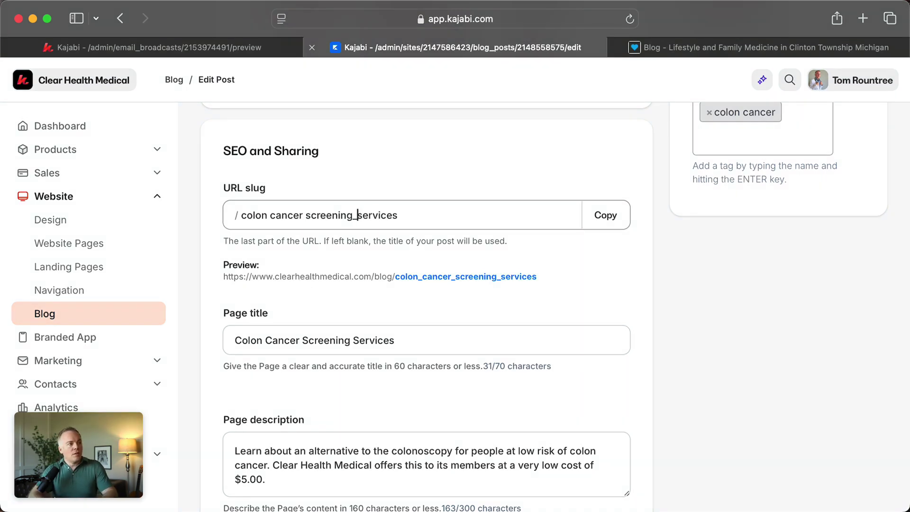
key(Left)
key(Left)
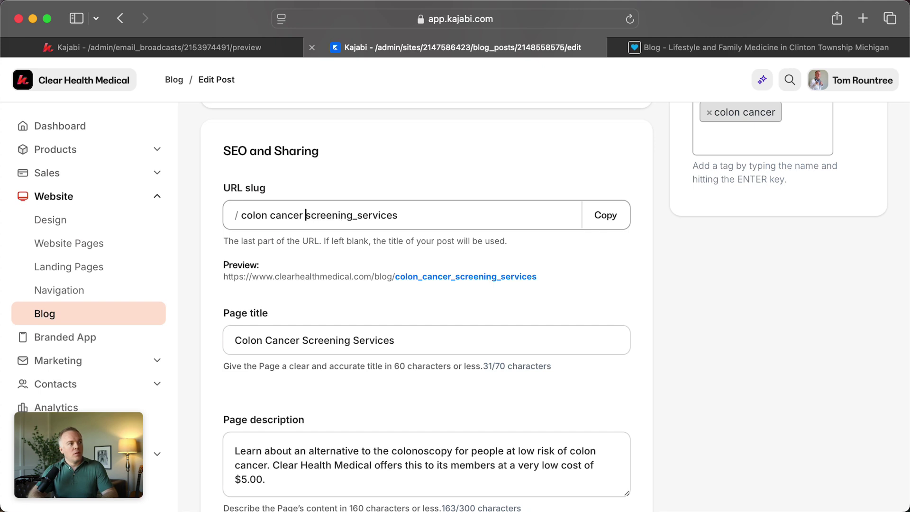
key(BackSpace)
text(_)
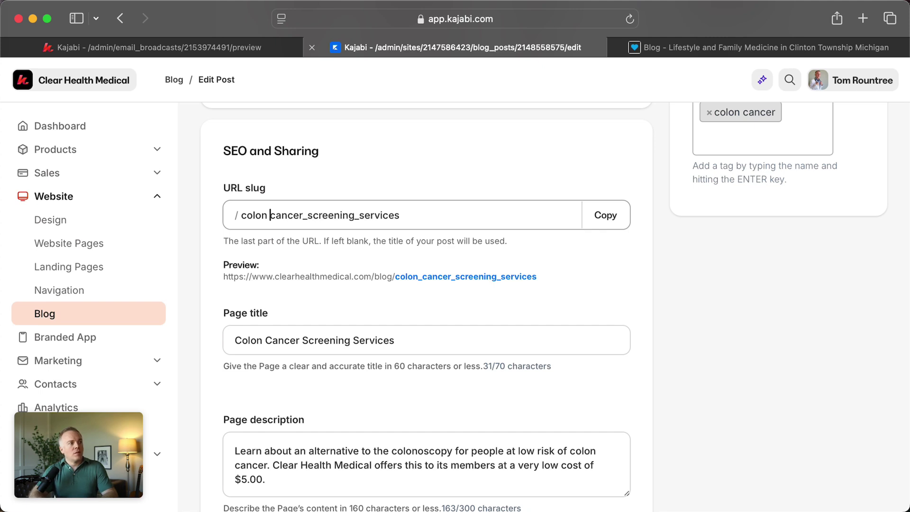
key(BackSpace)
text(_)
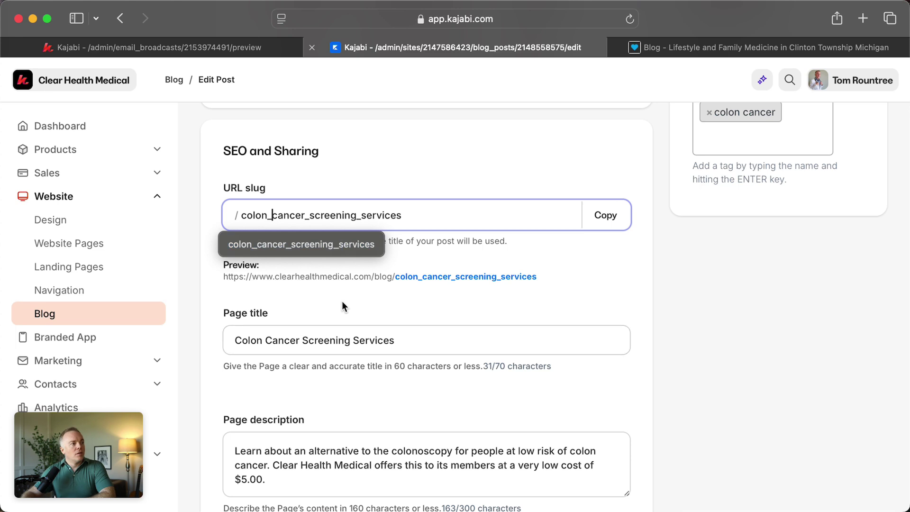
click(296, 272)
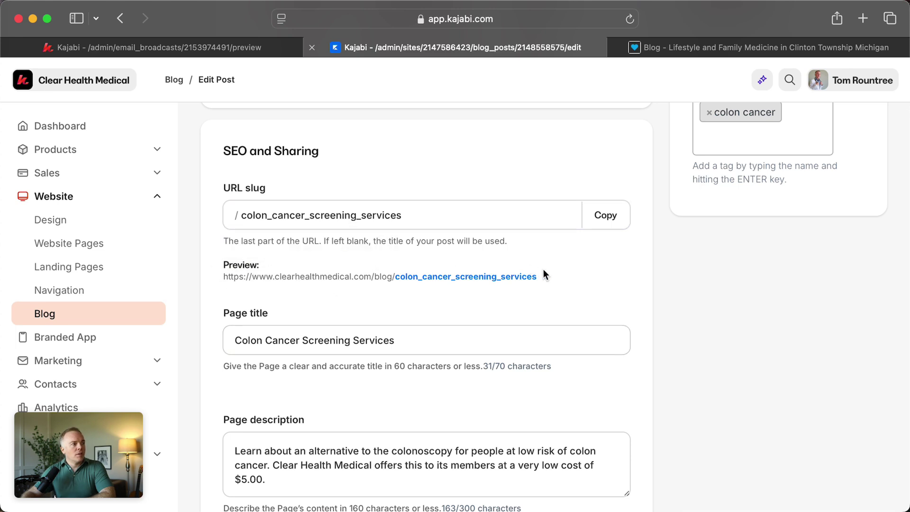
scroll(630, 353, down, 1)
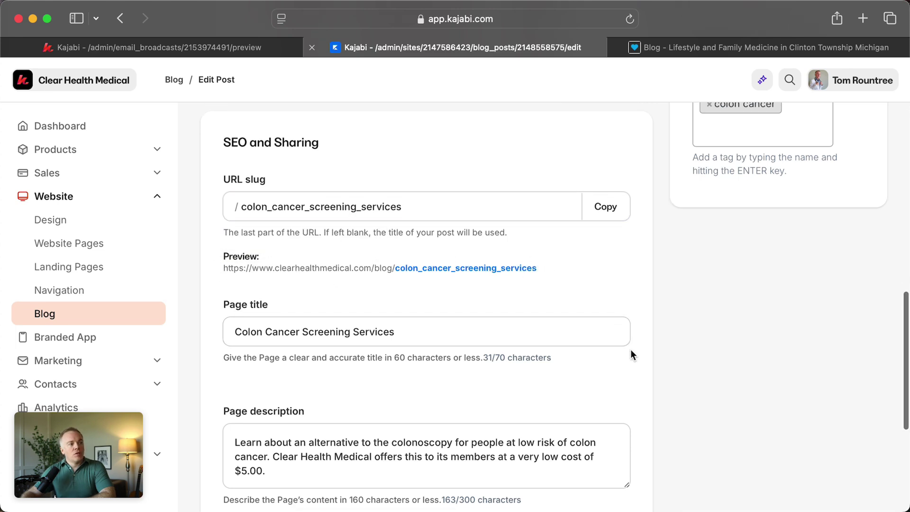
Review the blog post's page title and page description in the SEO and Sharing settings
scroll(631, 350, down, 1)
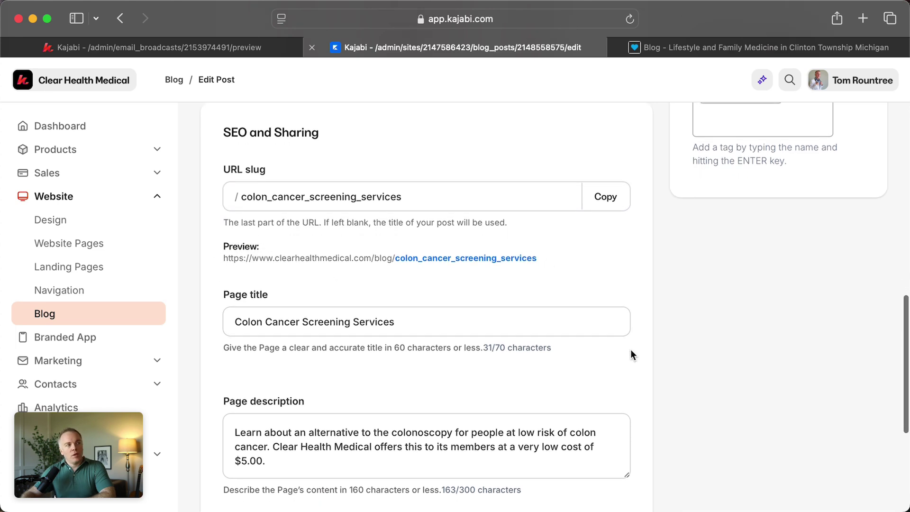
click(425, 321)
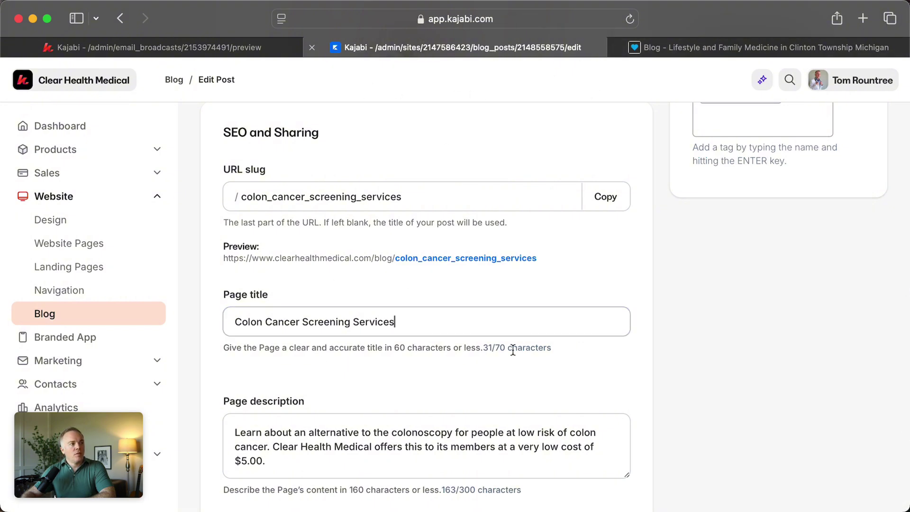
scroll(512, 349, down, 5)
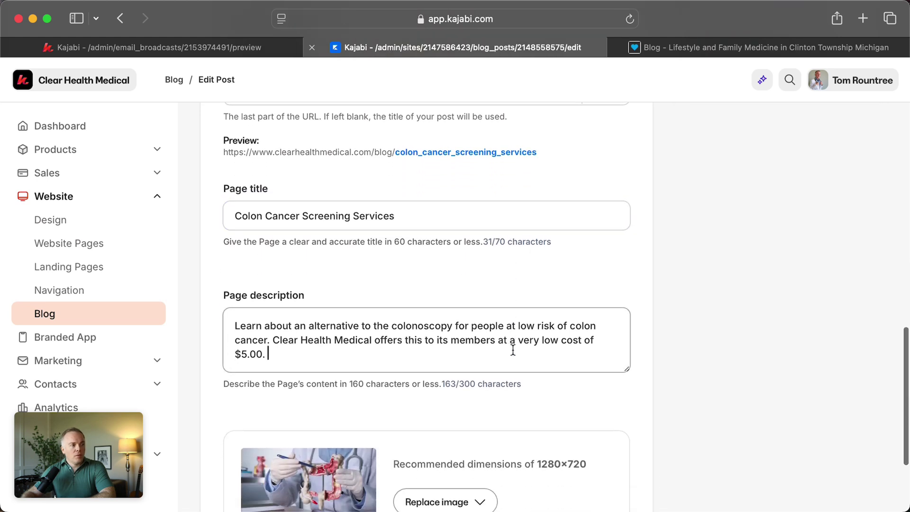
click(566, 354)
scroll(640, 396, down, 2)
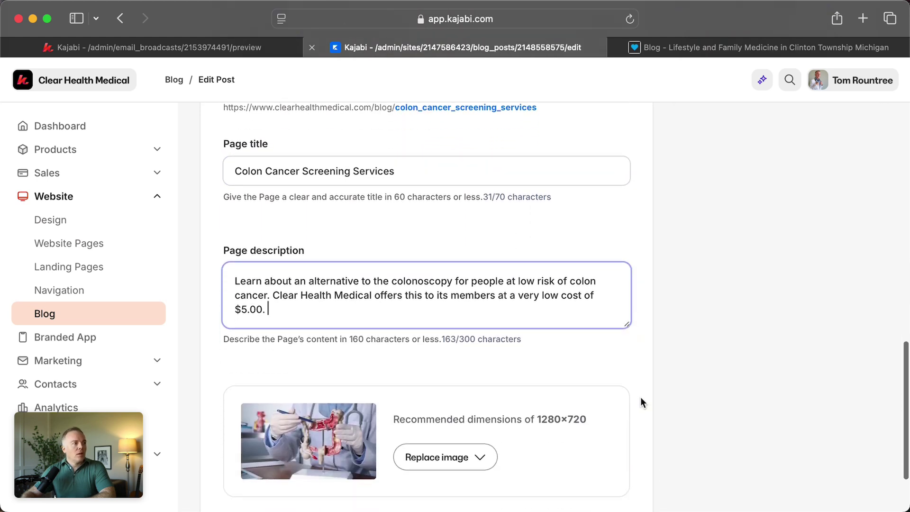
click(640, 397)
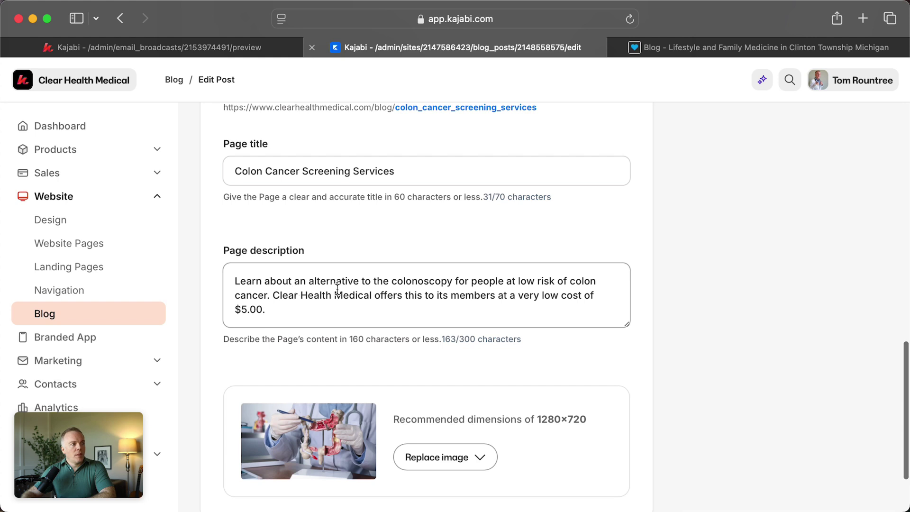
In the page description, replace "an alternative" with "the differences between a"
double_click(338, 284)
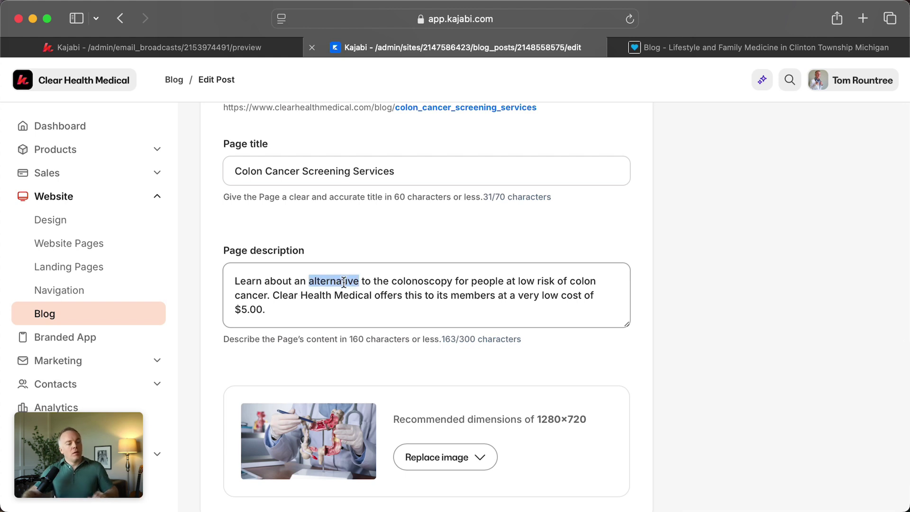
key(BackSpace)
key(BackSpace)
key(BackSpace)
key(BackSpace)
key(BackSpace)
key(BackSpace)
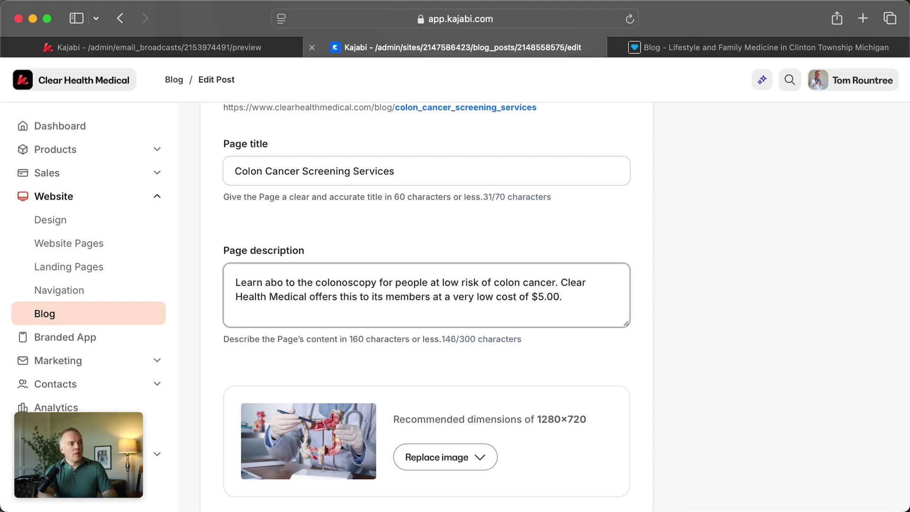
text(ut the differences be)
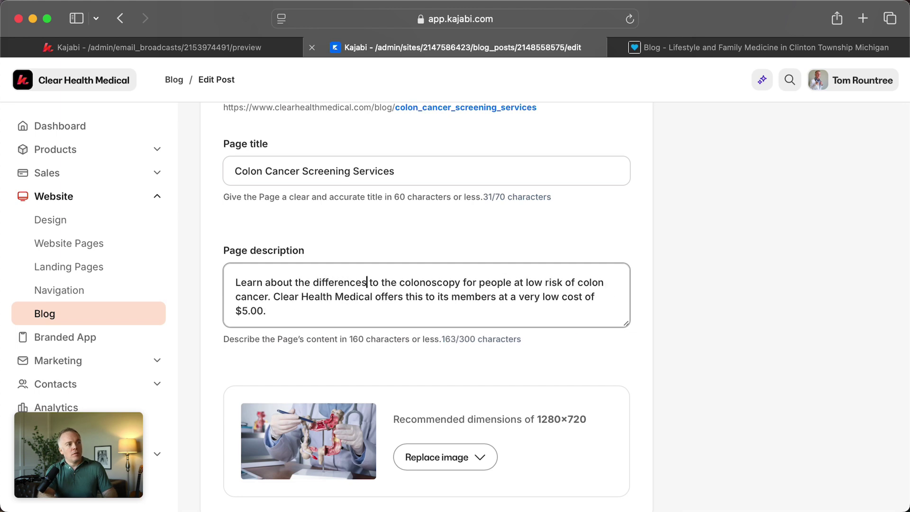
text(tween a)
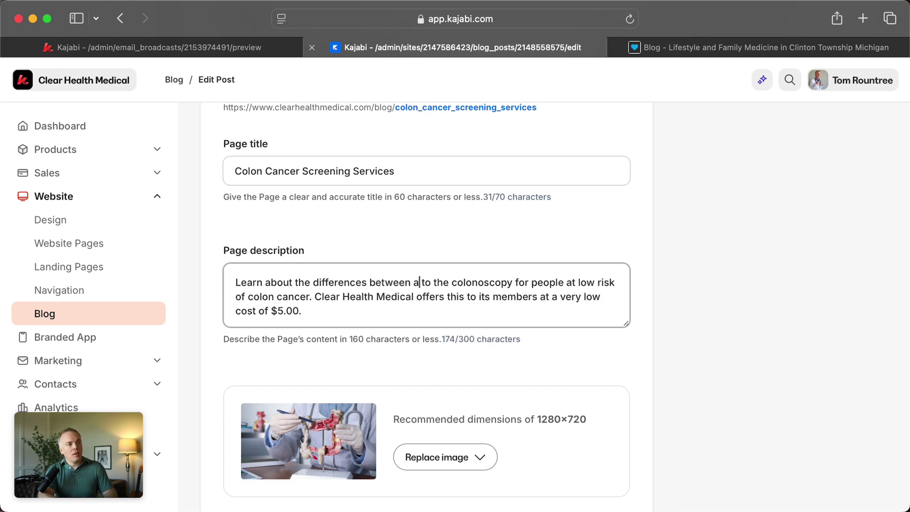
Remove the words "to the" before "colonoscopy" in the page description
key(Delete)
key(Delete)
key(Delete)
key(Delete)
key(Delete)
key(Delete)
key(Delete)
key(Delete)
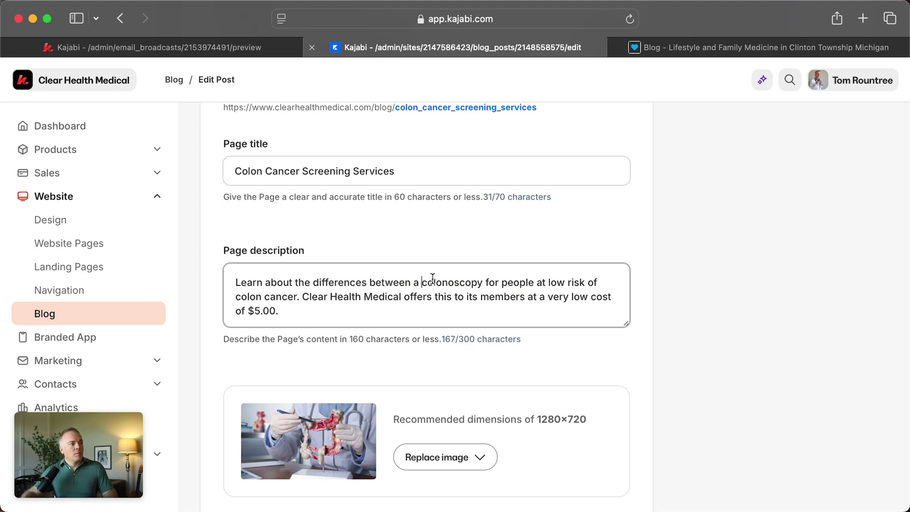
Insert "and an immunochemical fecal occult blood test" after "colonoscopy" in the page description
click(489, 282)
text(and an )
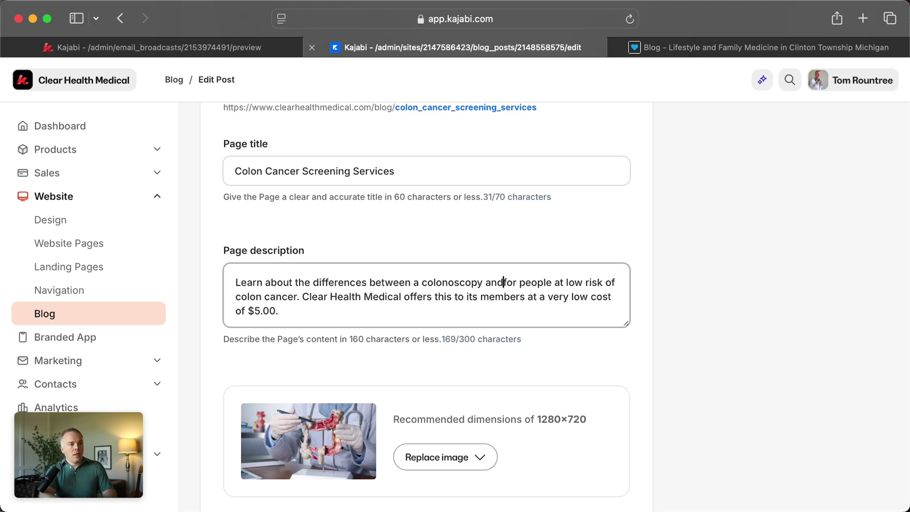
text(immunochem)
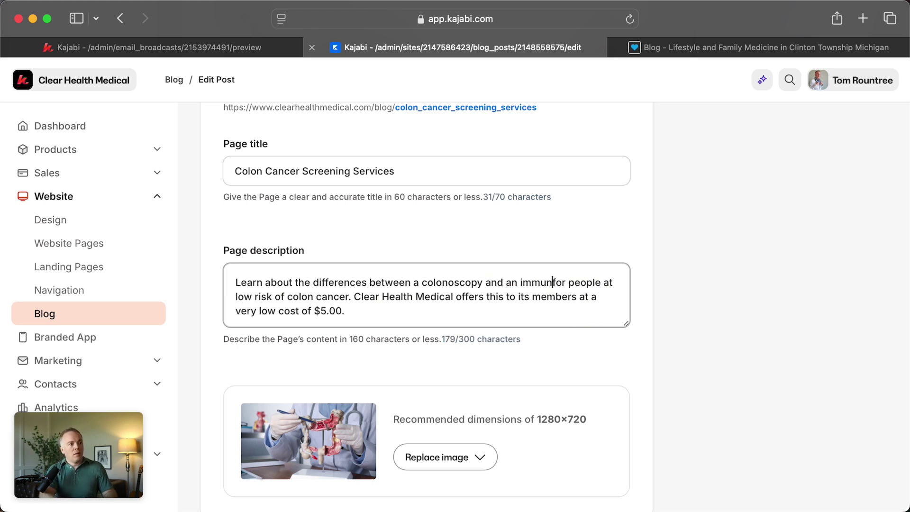
text(ical fecua)
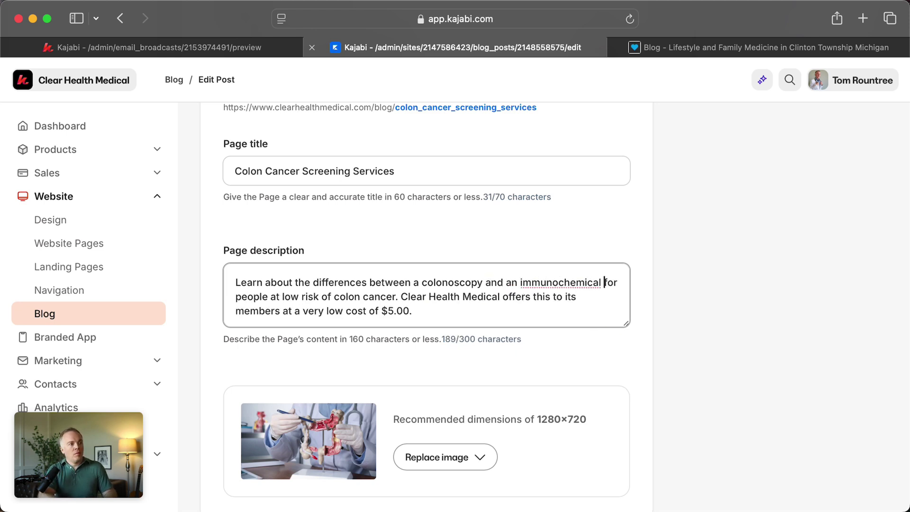
text(l)
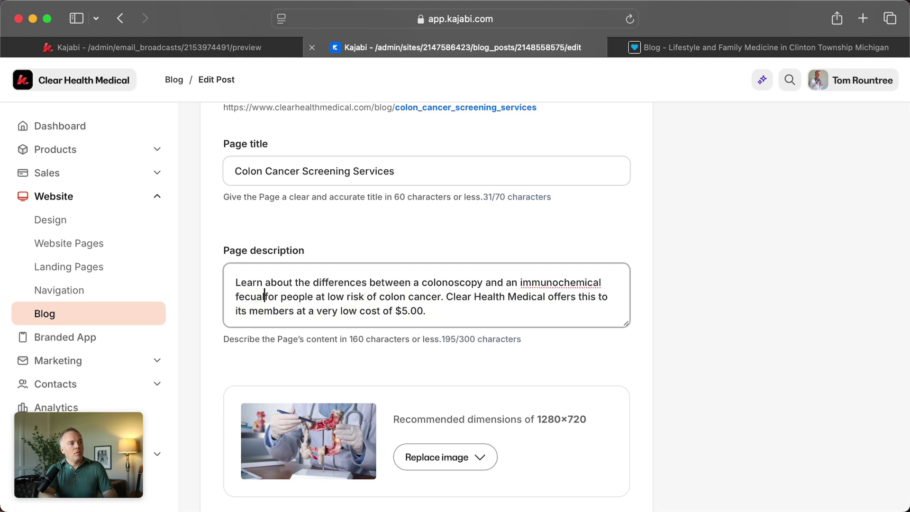
key(BackSpace)
key(BackSpace)
key(BackSpace)
text(al occult blod)
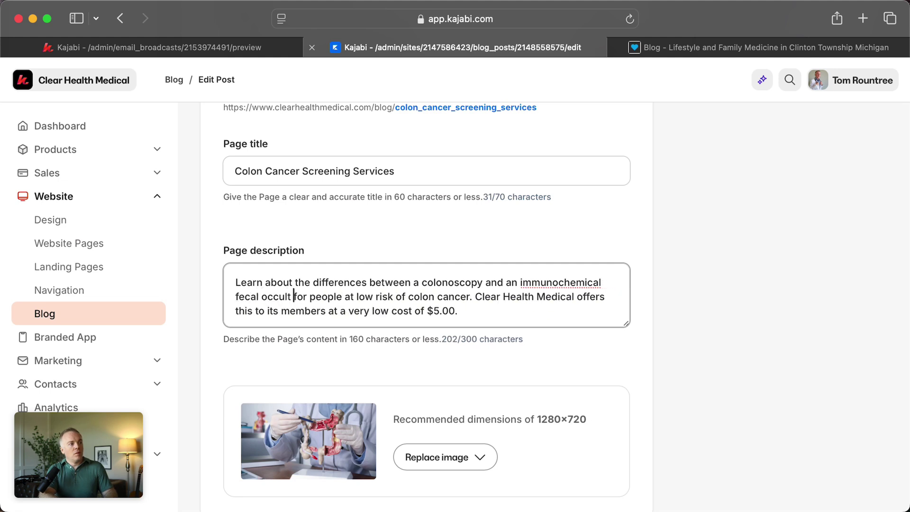
key(BackSpace)
text(od test)
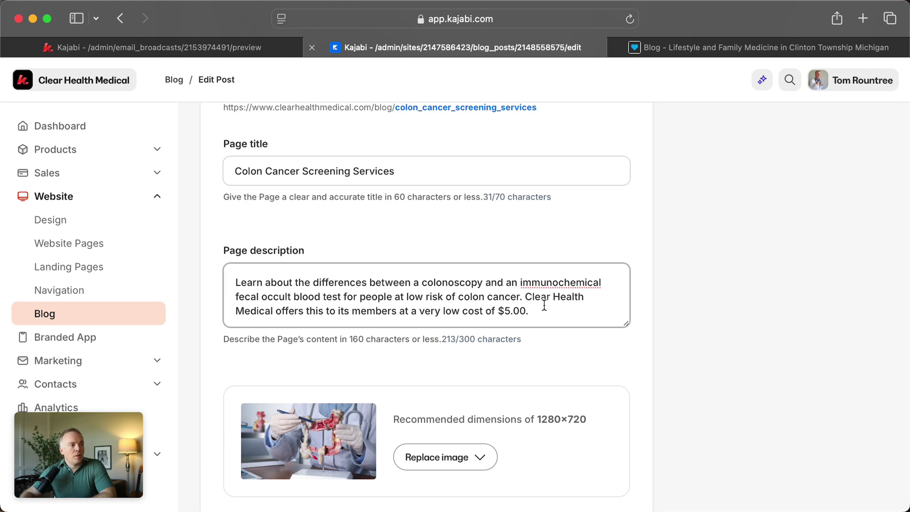
click(543, 307)
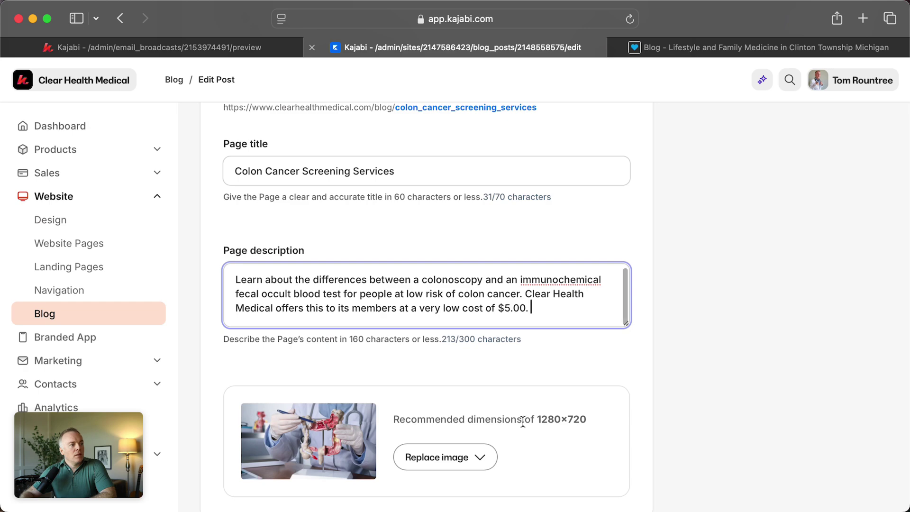
Set the blog image's alt text to "Doctor pointing to inside of colon"
scroll(665, 380, up, 20)
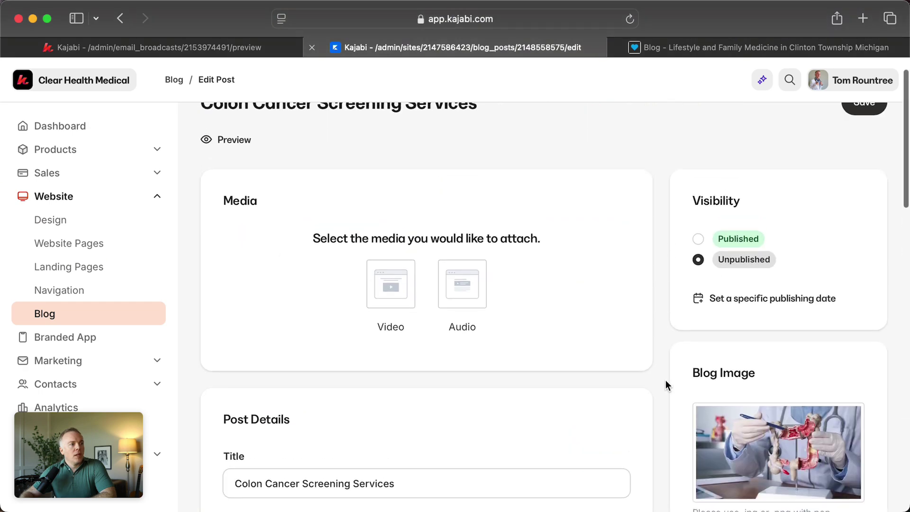
scroll(666, 381, down, 5)
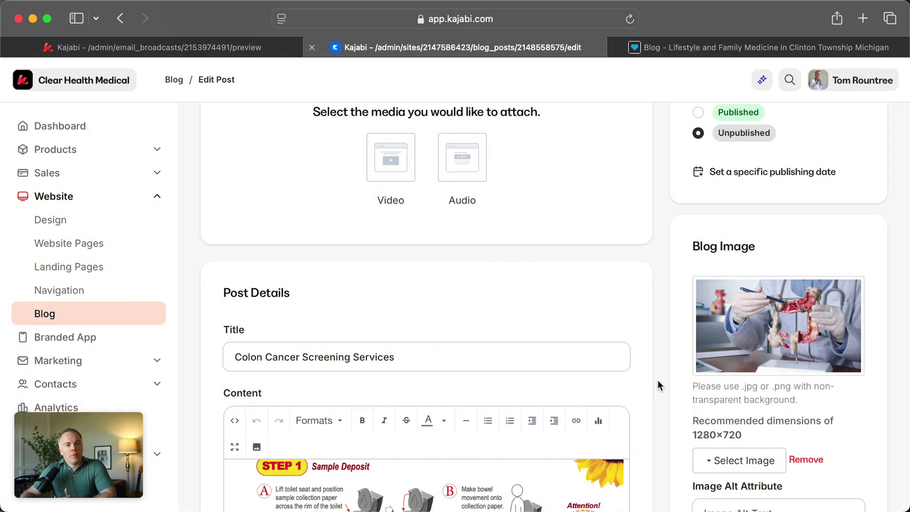
scroll(658, 385, down, 2)
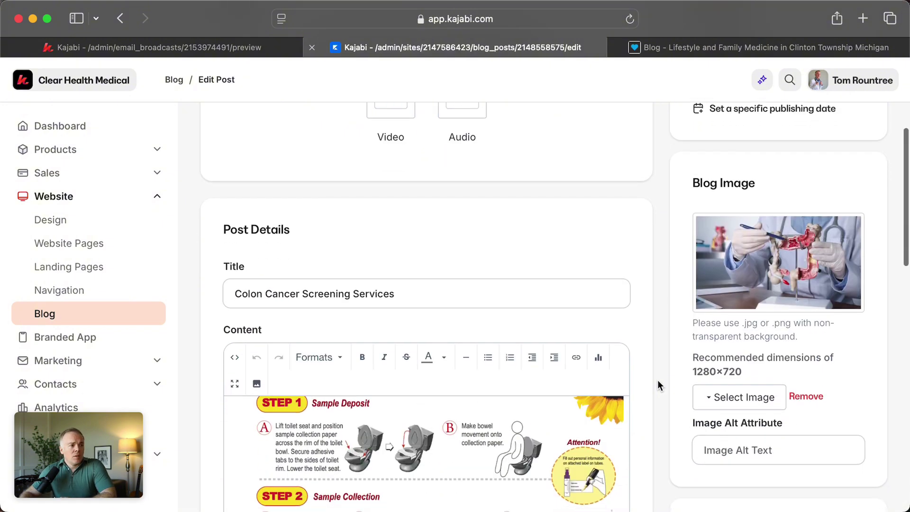
click(764, 453)
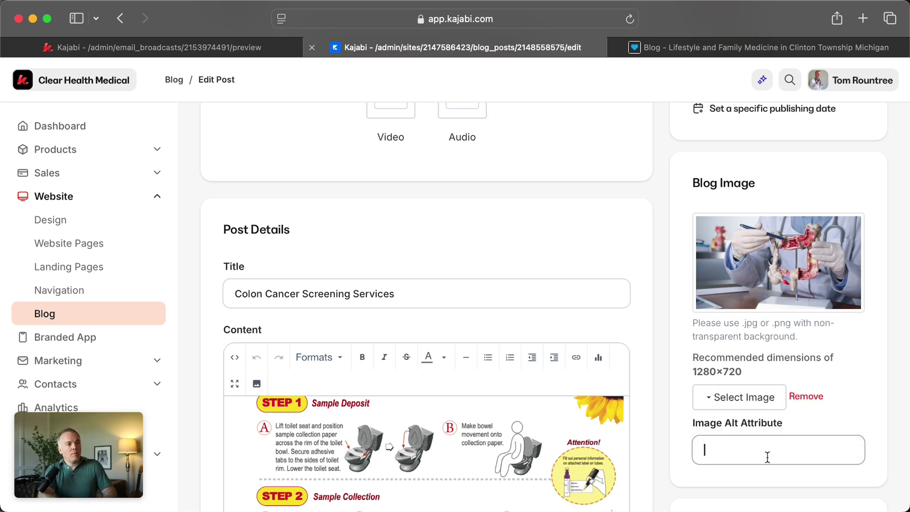
text(Doctor pointing to inside of)
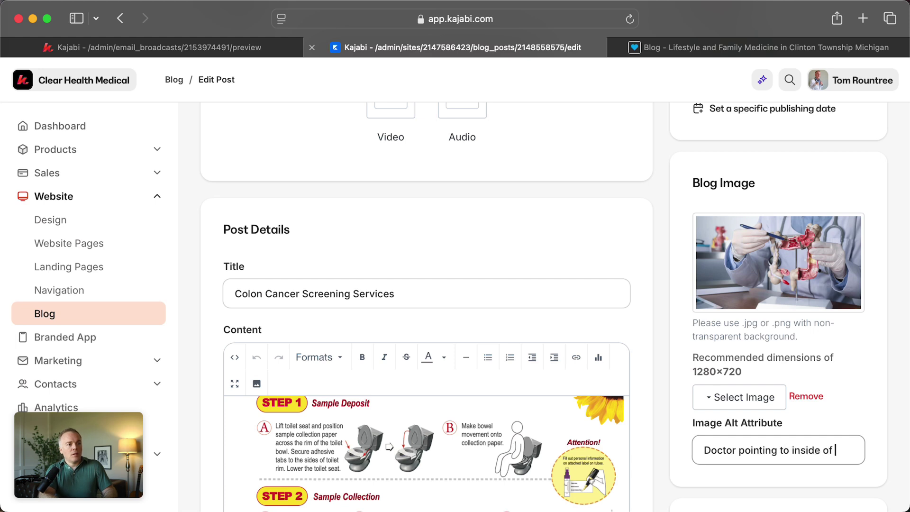
text( colon)
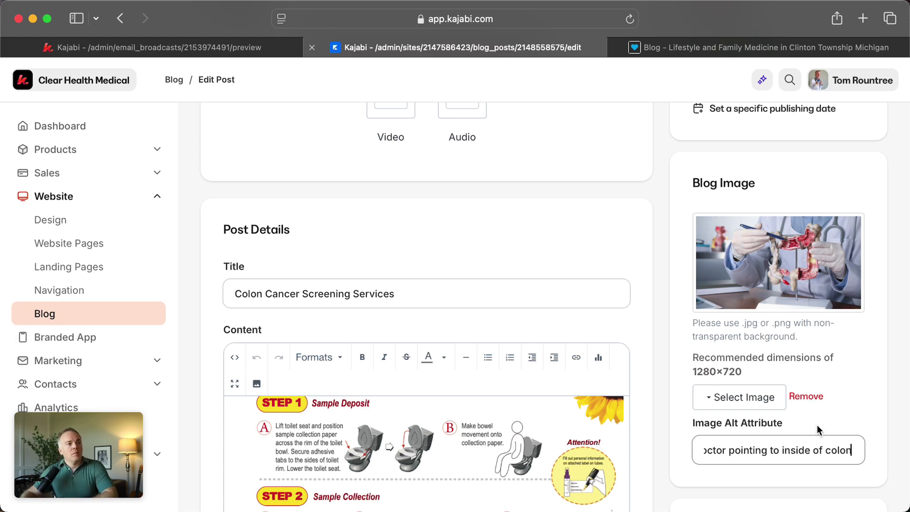
click(655, 383)
Mark the blog post as published and set its publishing date to October 21, 2024 at 12:00 AM
scroll(655, 383, up, 5)
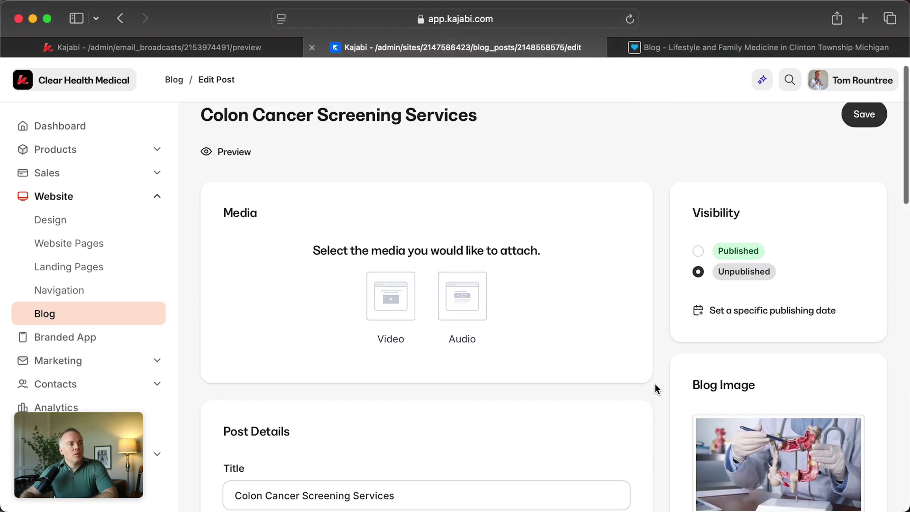
click(697, 277)
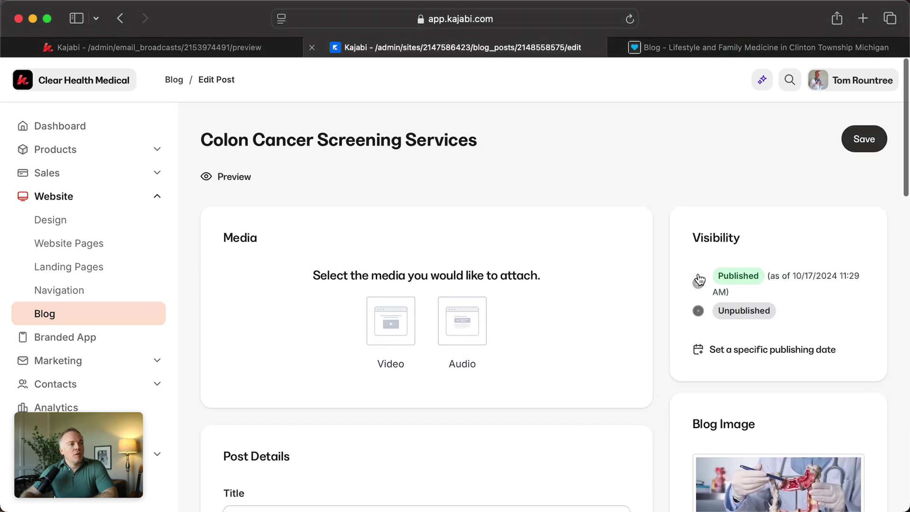
click(732, 353)
scroll(731, 379, down, 2)
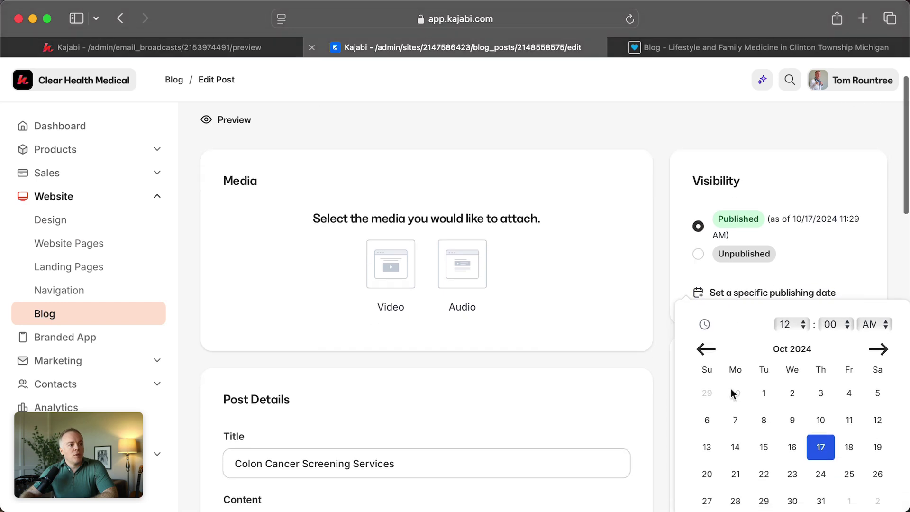
click(736, 452)
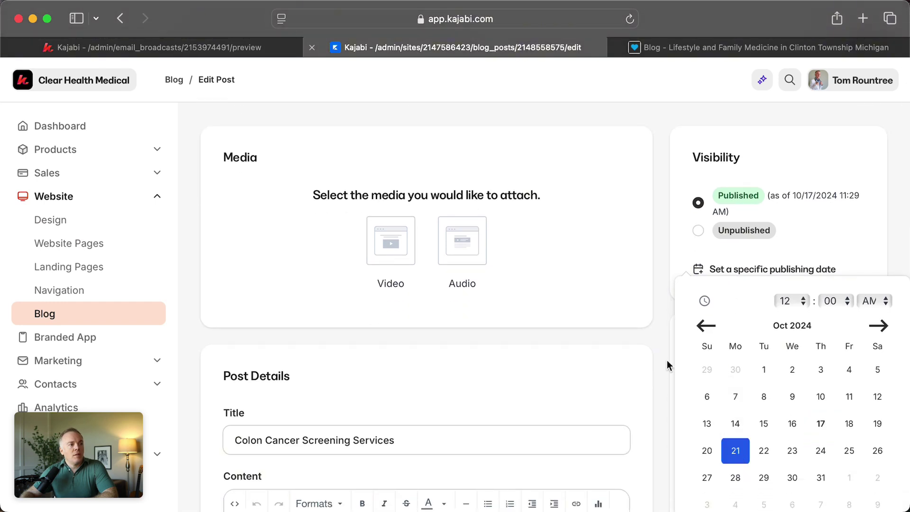
click(661, 335)
scroll(661, 334, up, 2)
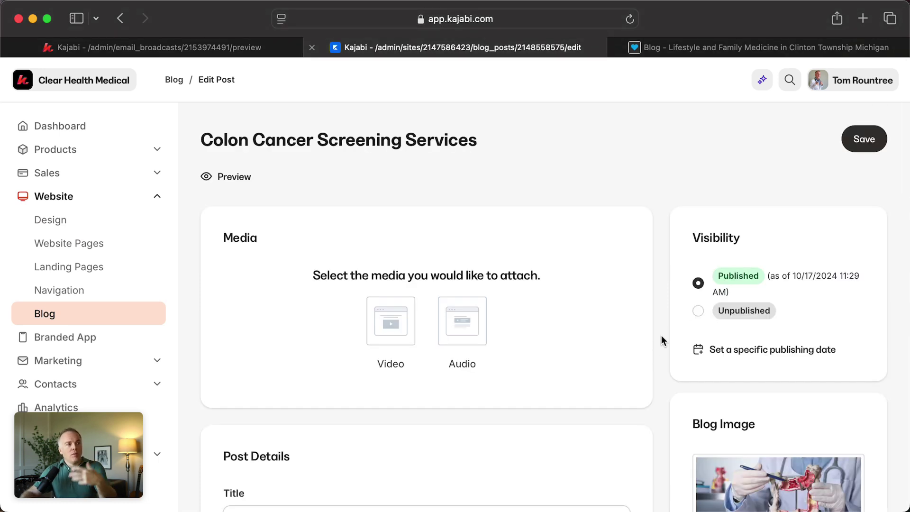
Recheck the blog post down to its page description and save the post
scroll(661, 334, down, 5)
scroll(661, 334, down, 10)
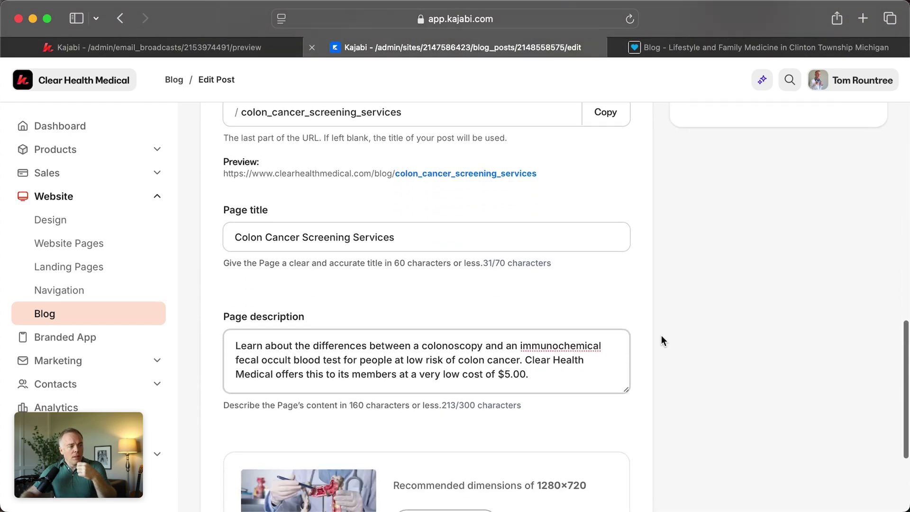
scroll(661, 334, up, 15)
scroll(661, 339, up, 6)
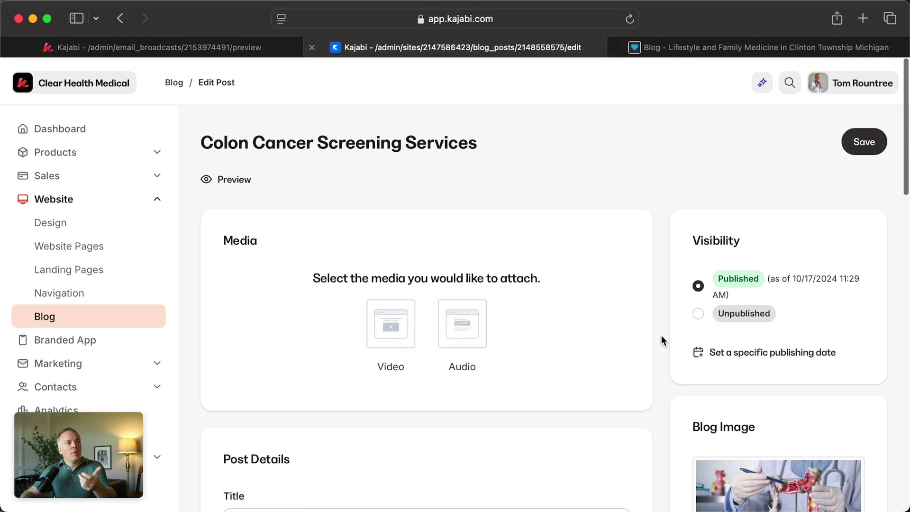
click(865, 138)
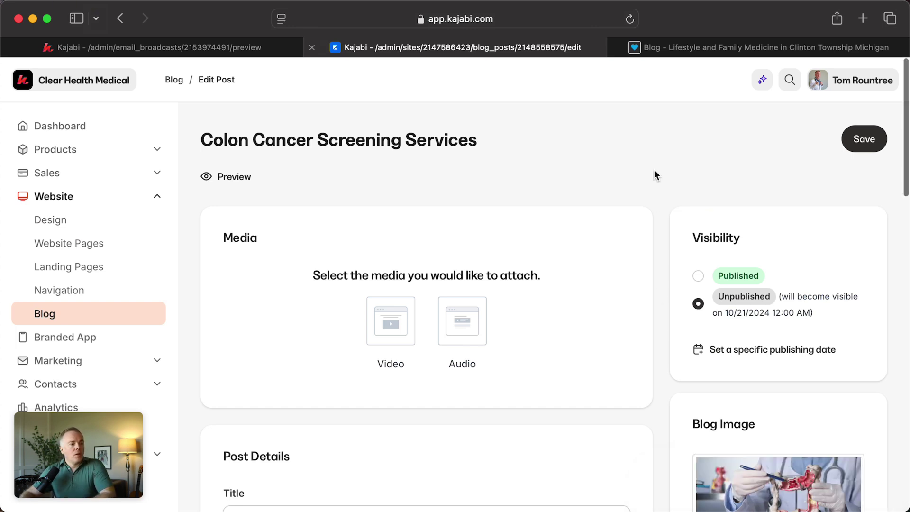
Switch to the public Clear Health Medical blog page and look over its posts and category list
click(712, 49)
scroll(436, 333, down, 2)
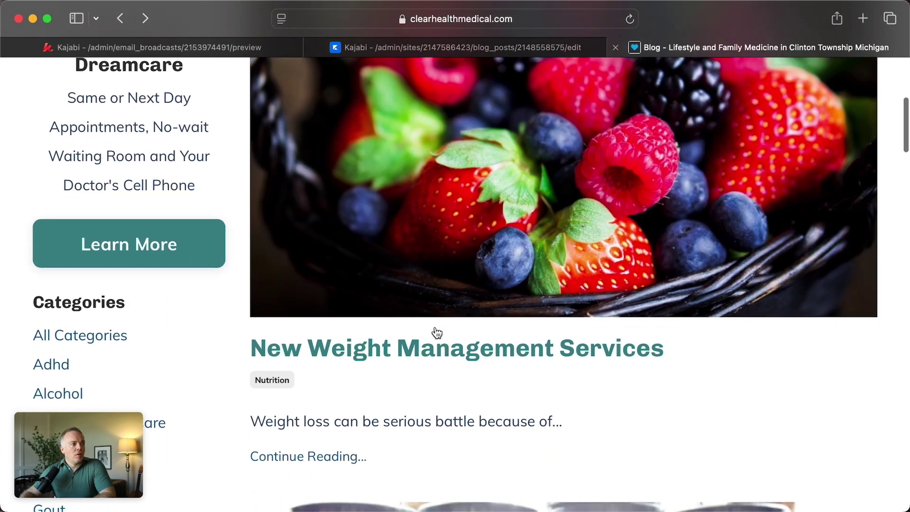
scroll(436, 333, down, 5)
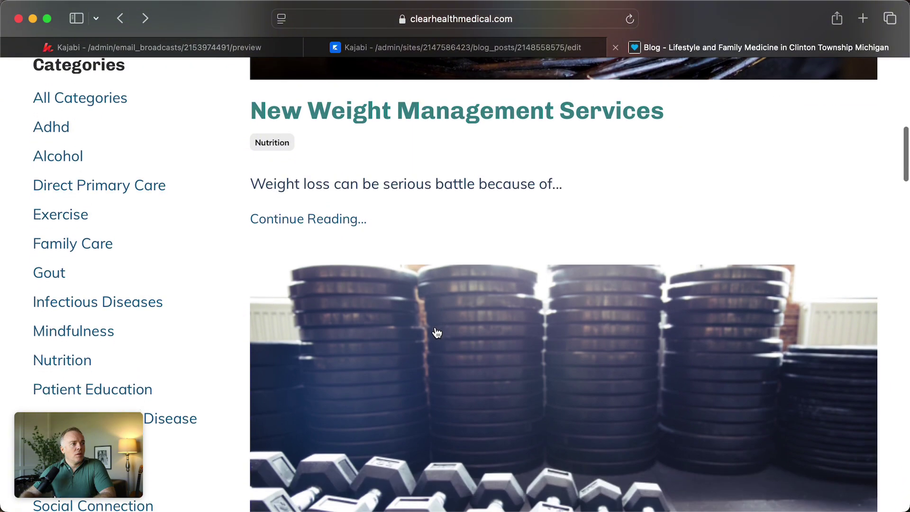
scroll(436, 332, up, 7)
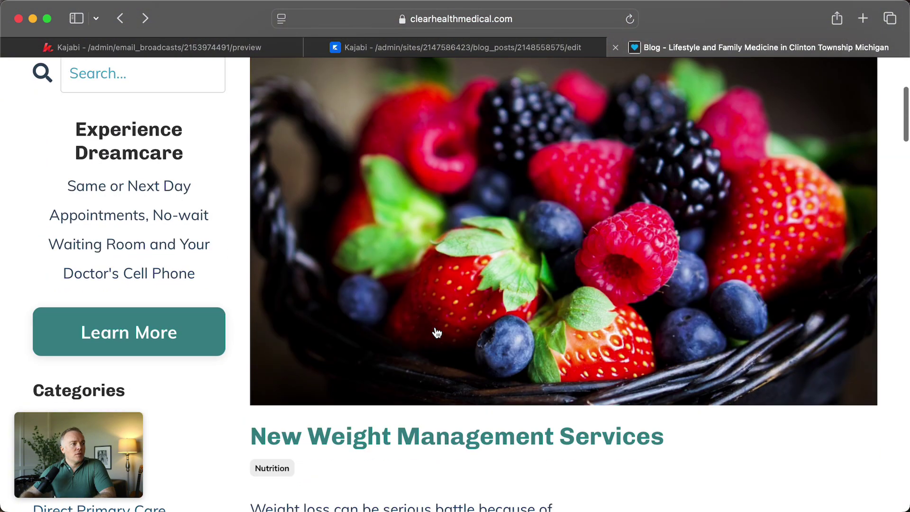
scroll(270, 294, down, 4)
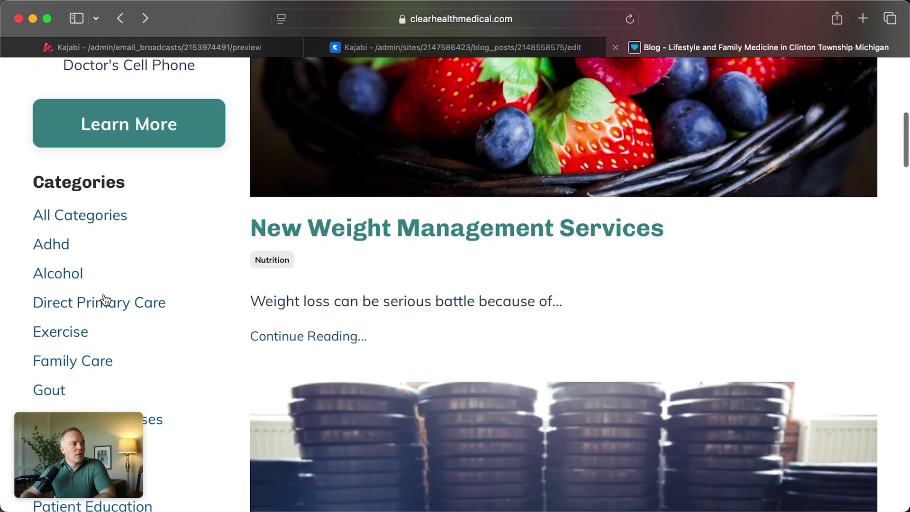
Examine the Clear Health Newsletter page's header, sidebar and categories, and its published post previews
scroll(128, 269, up, 5)
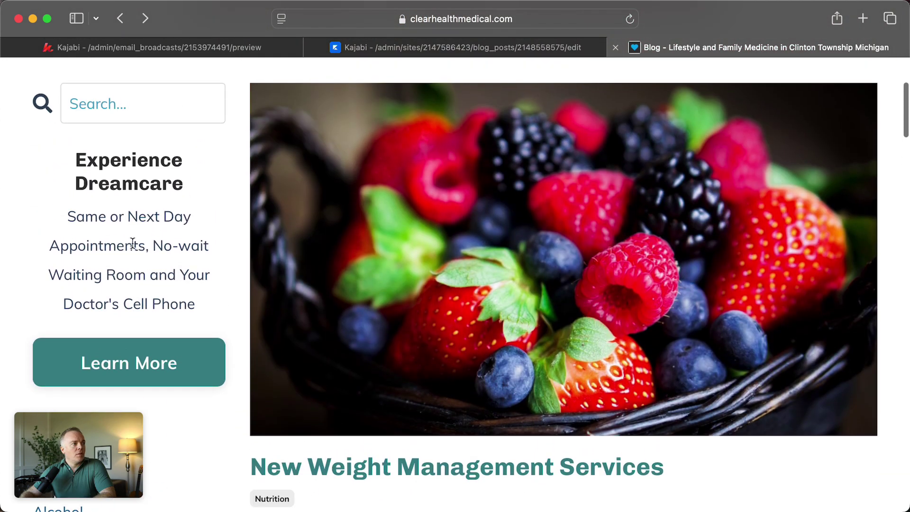
scroll(132, 204, up, 4)
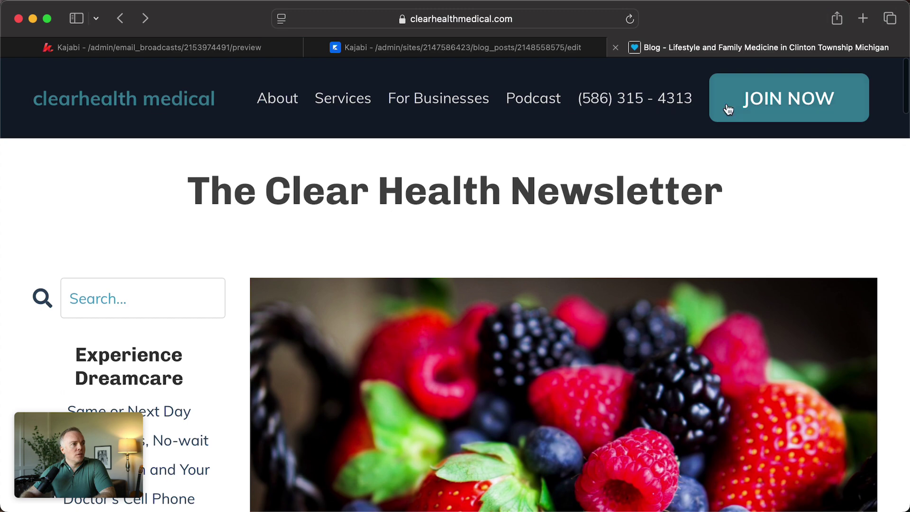
scroll(242, 201, down, 4)
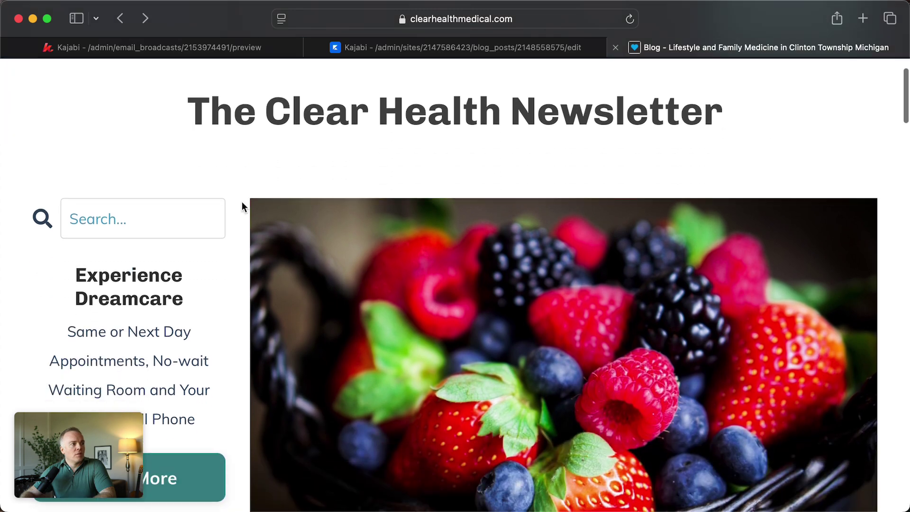
scroll(242, 201, down, 1)
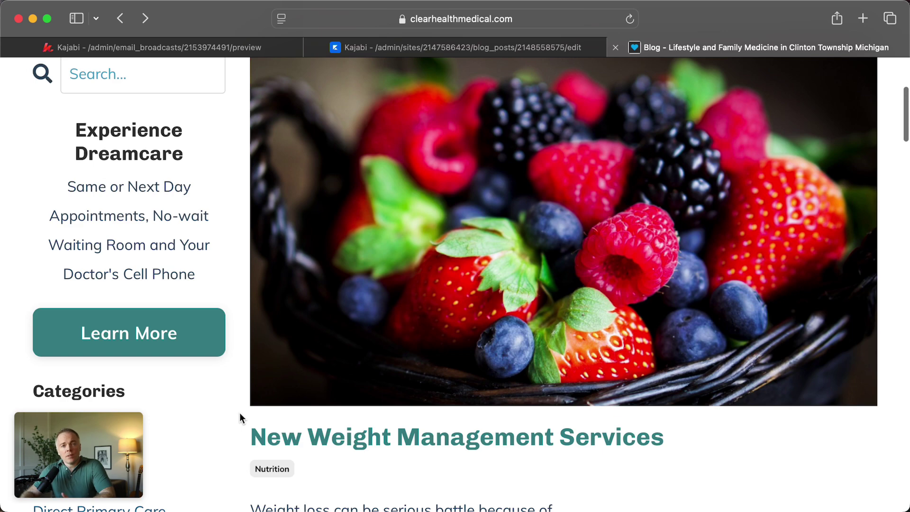
scroll(239, 417, down, 2)
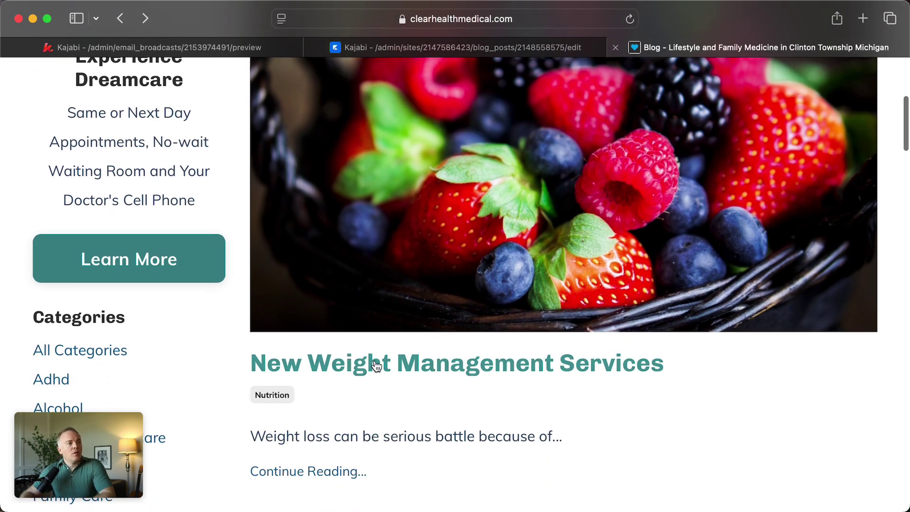
scroll(237, 336, down, 10)
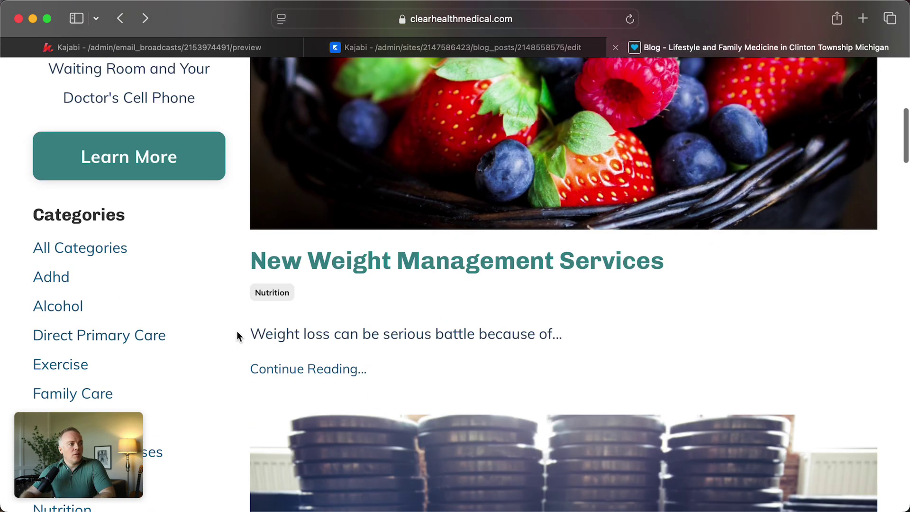
scroll(236, 333, down, 13)
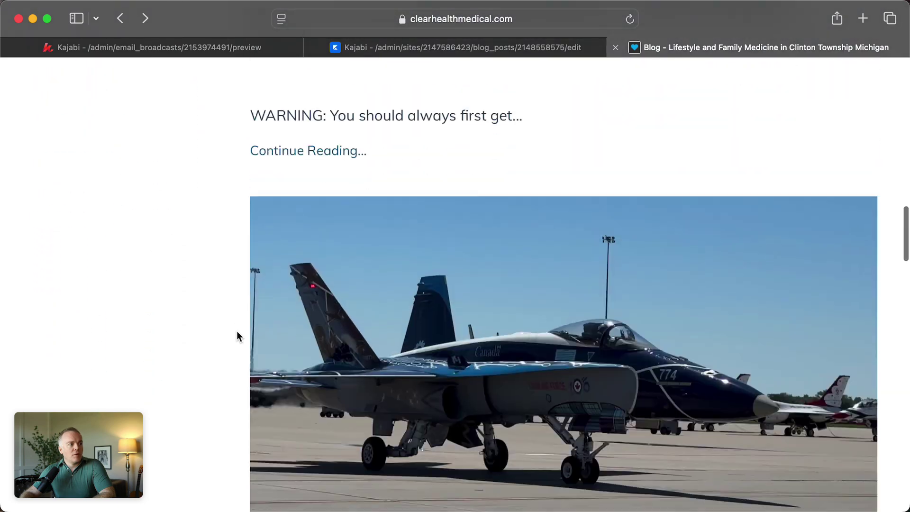
scroll(237, 335, up, 20)
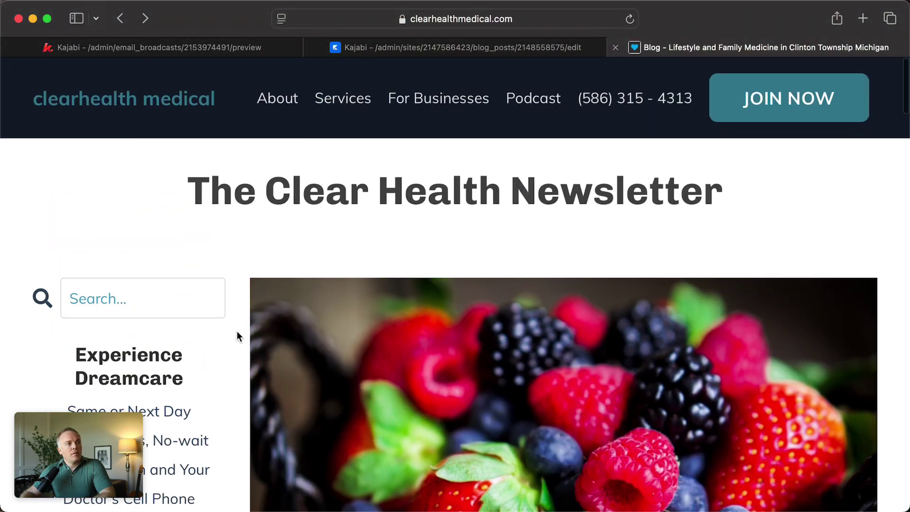
scroll(237, 335, down, 3)
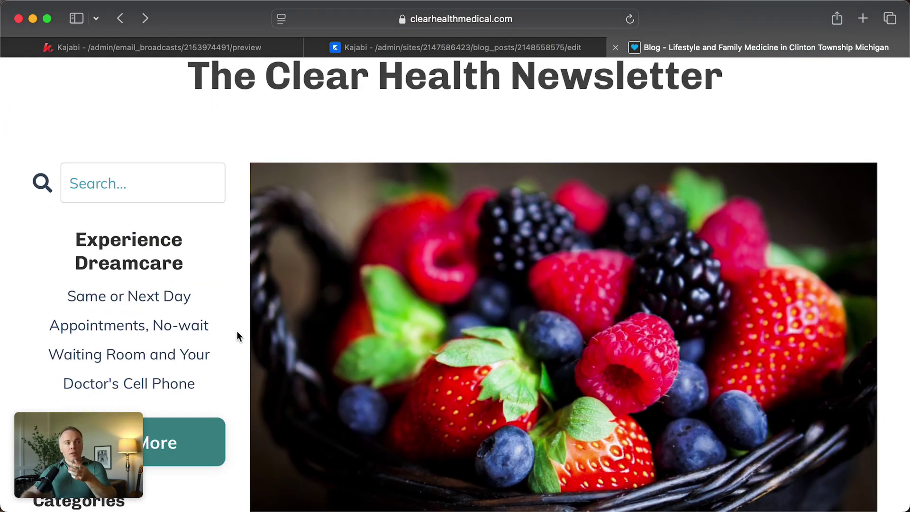
scroll(237, 335, down, 2)
scroll(237, 335, up, 5)
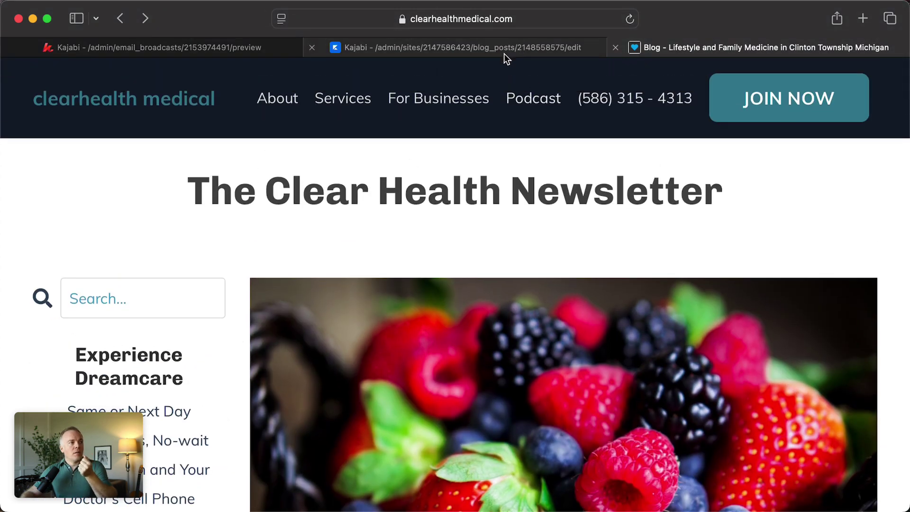
Return to the Colon Cancer Screening Services post in the Kajabi editor and review its visibility, content and image settings
click(490, 46)
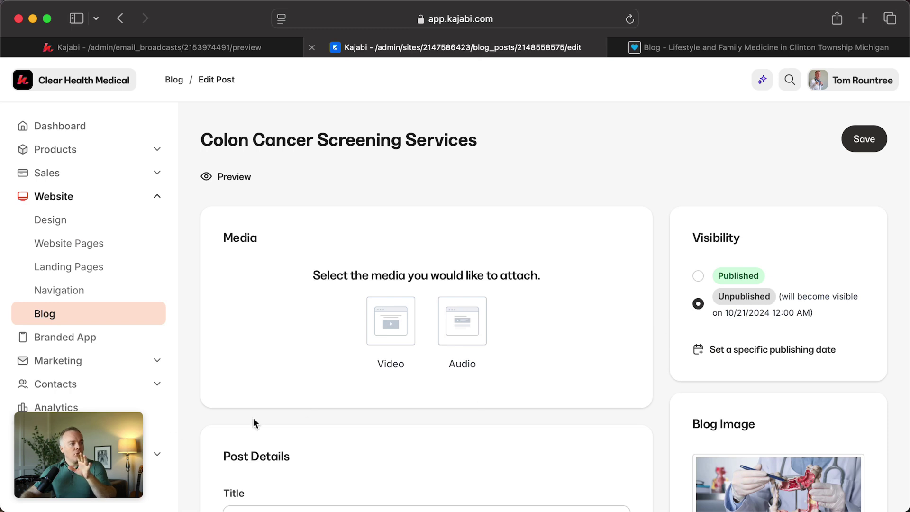
scroll(665, 398, down, 5)
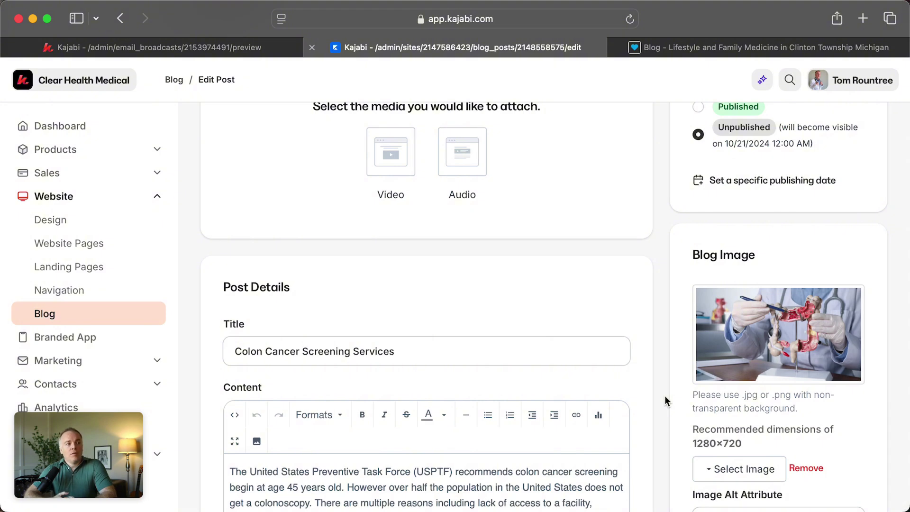
scroll(665, 395, down, 5)
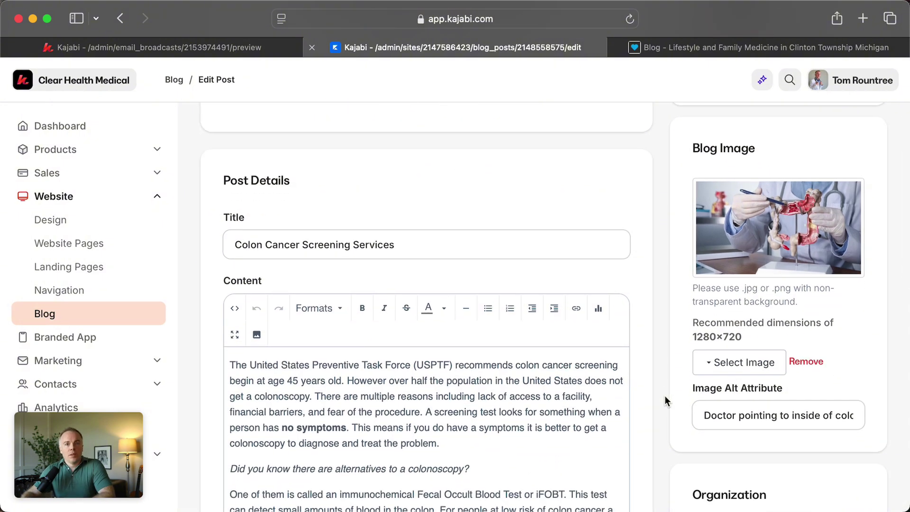
scroll(664, 396, down, 3)
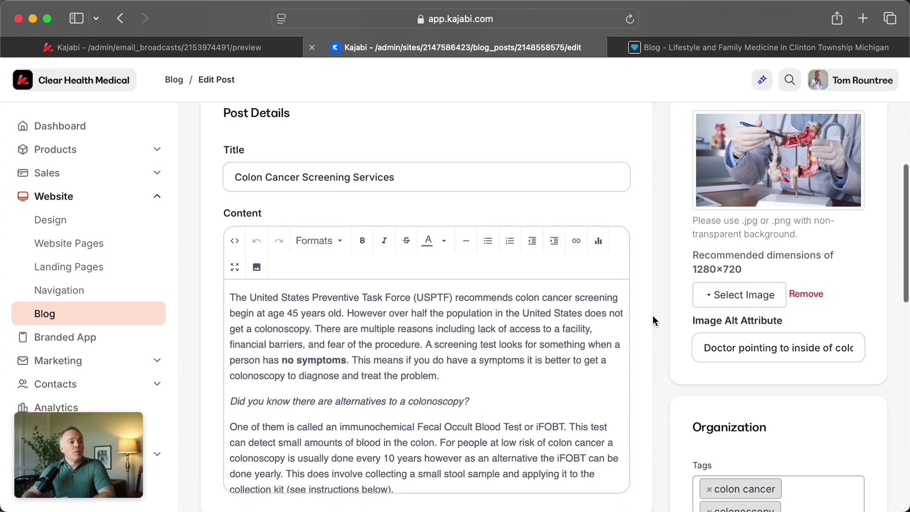
scroll(652, 316, up, 12)
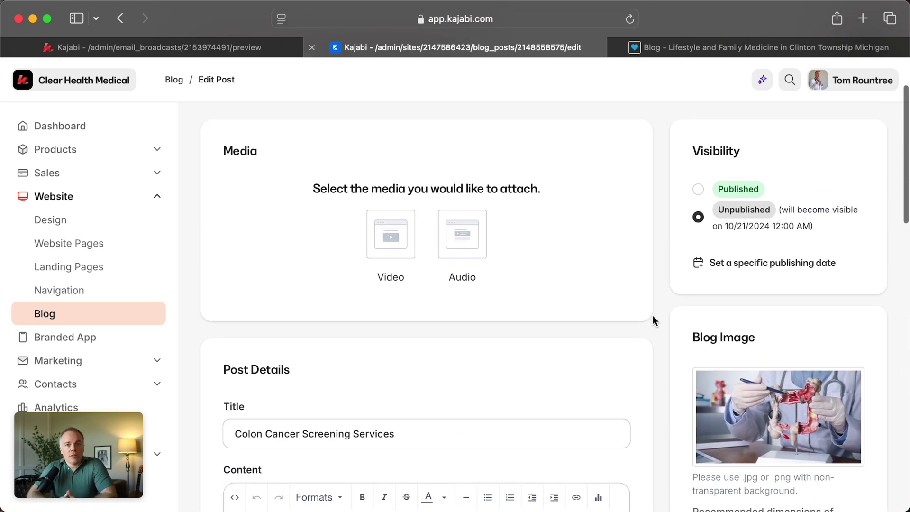